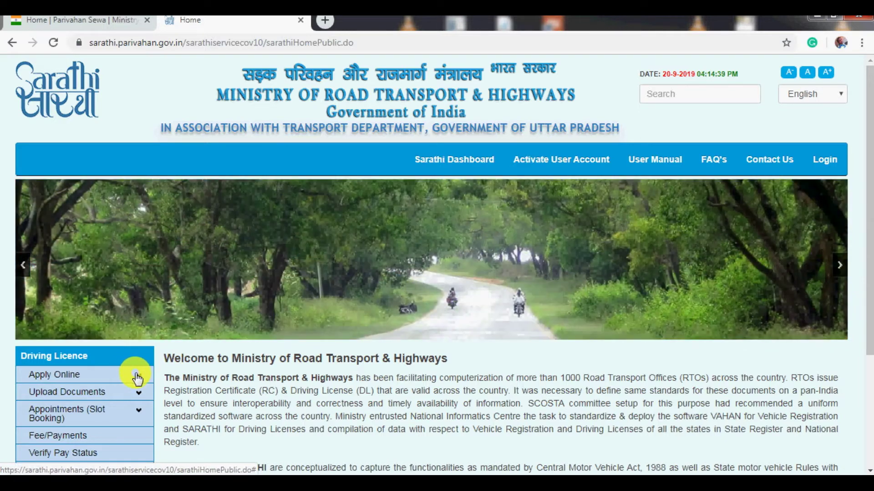
- Start a New Learner's Licence application from Driving Licence's Apply Online services
left_click(139, 379)
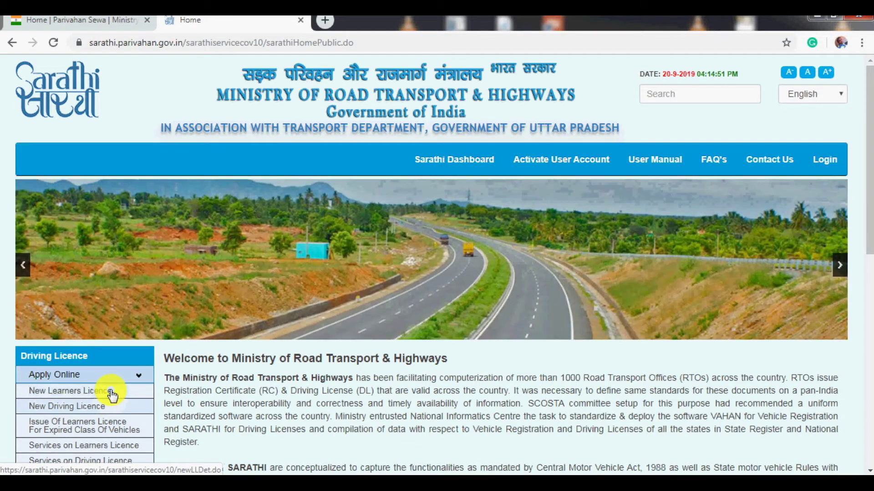
left_click(112, 392)
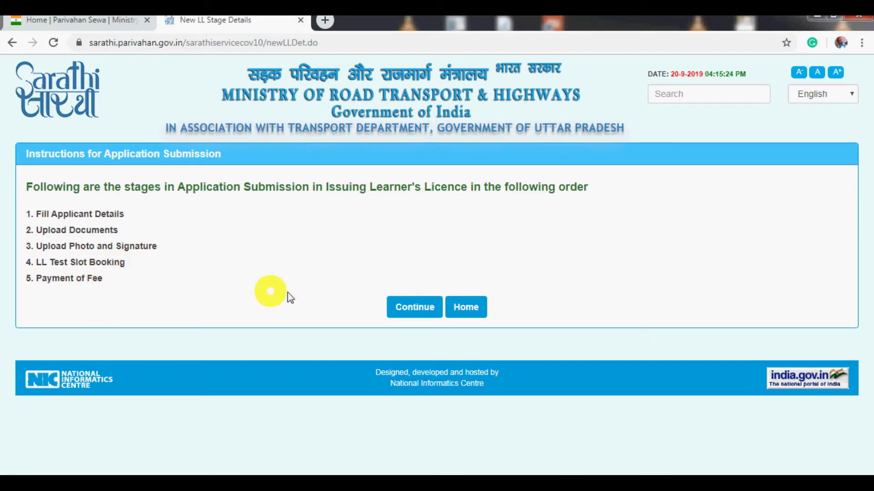
- Continue past the stage instructions and submit as an applicant holding no licence, with no special category
left_click(412, 308)
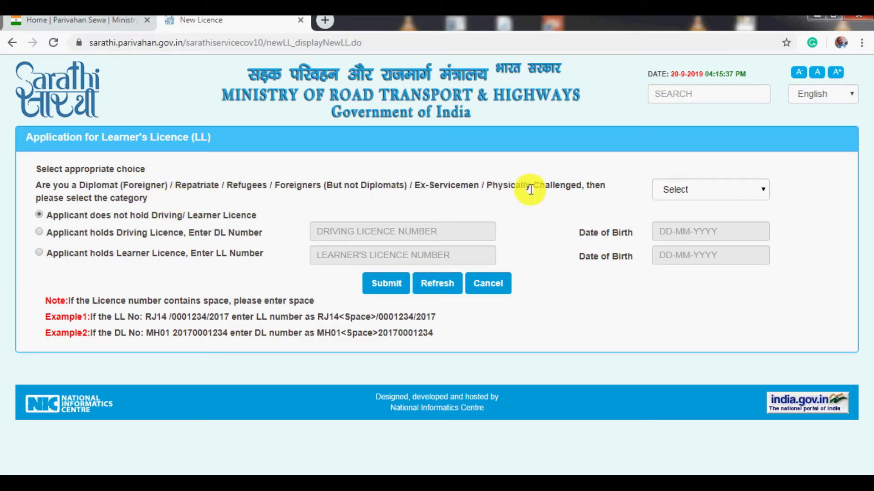
left_click(761, 186)
left_click(761, 187)
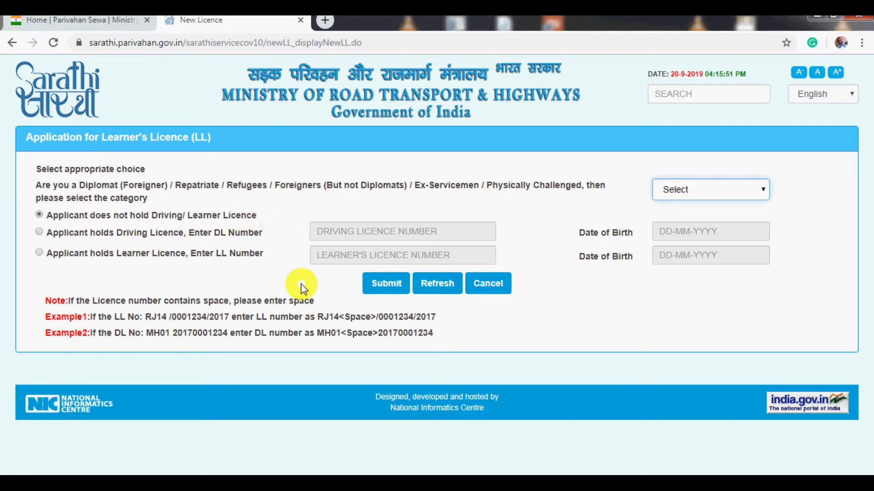
left_click(383, 287)
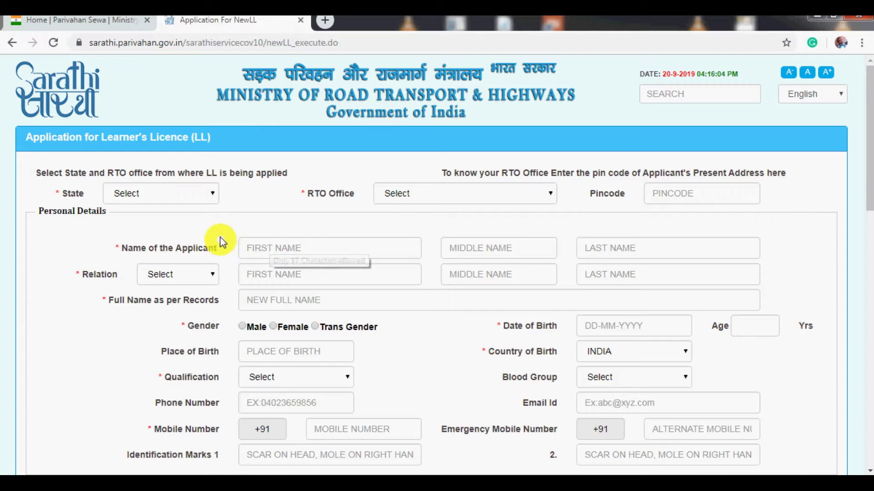
- Set the state to Uttar Pradesh and the RTO office to GHAZIABAD -- UP14
left_click(213, 196)
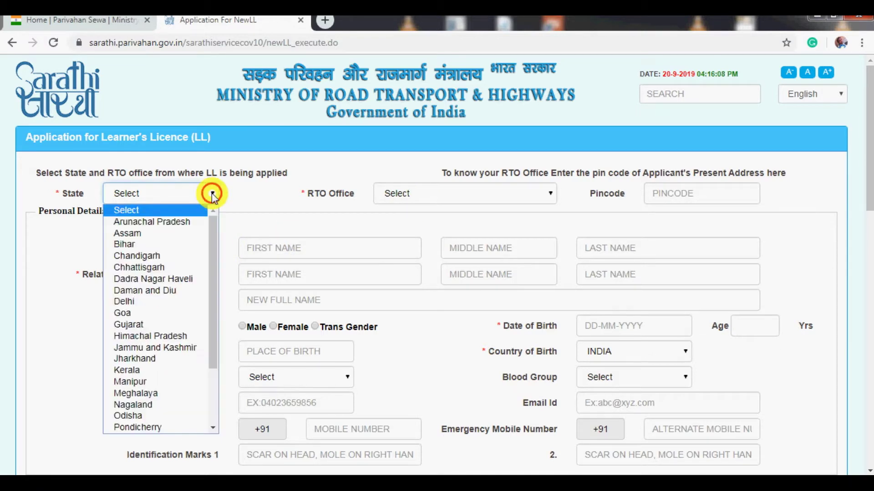
key("u")
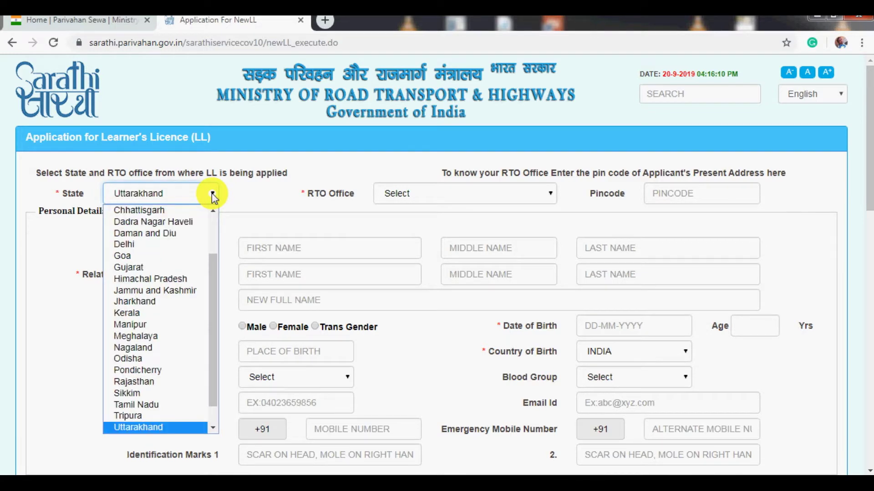
key("Down")
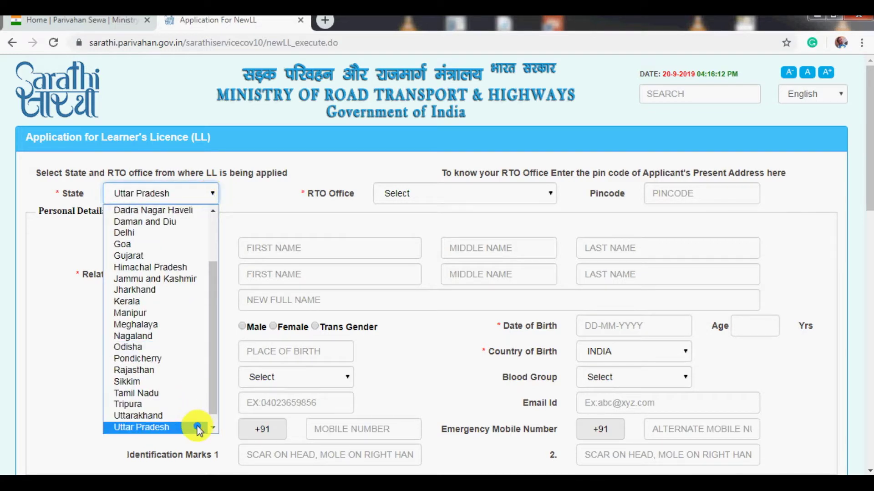
left_click(198, 427)
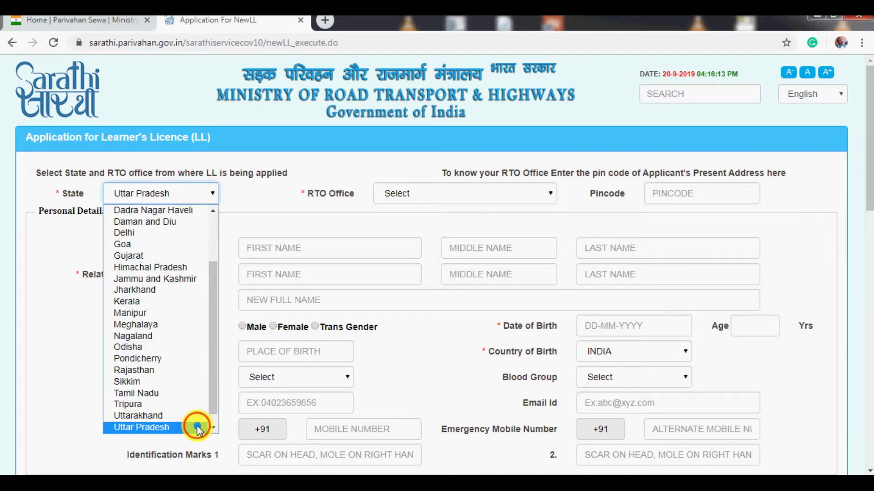
left_click(455, 195)
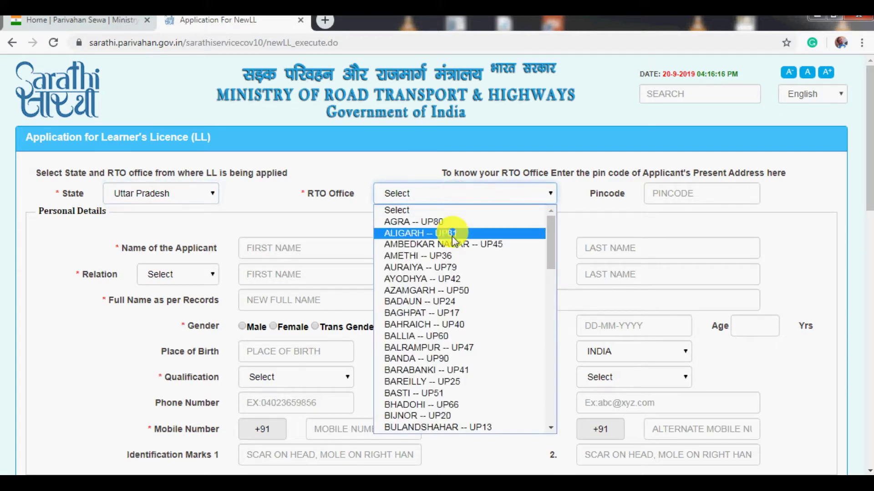
type("gh")
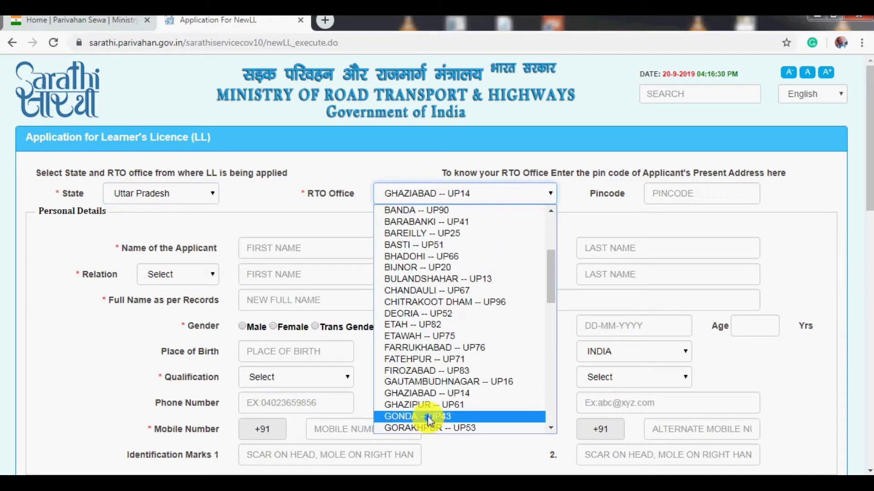
left_click(422, 397)
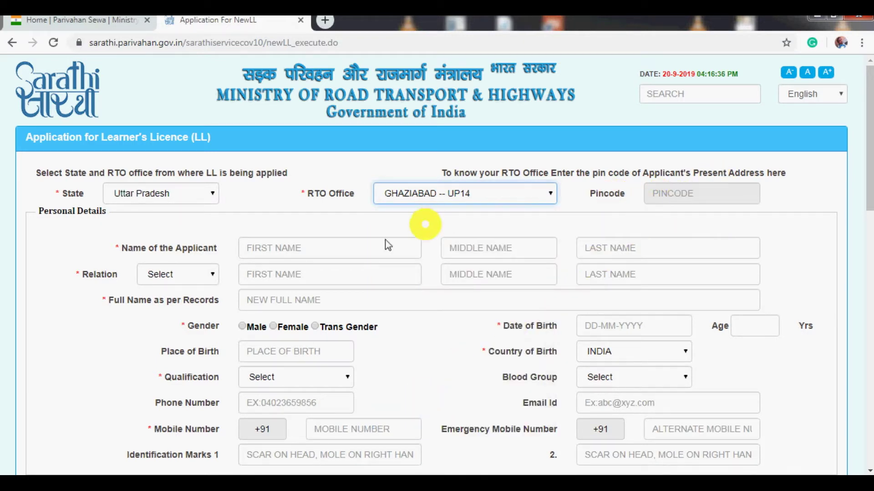
- Enter the applicant's first name, set Relation to Father, and enter the father's first name
left_click(276, 242)
type("SSS")
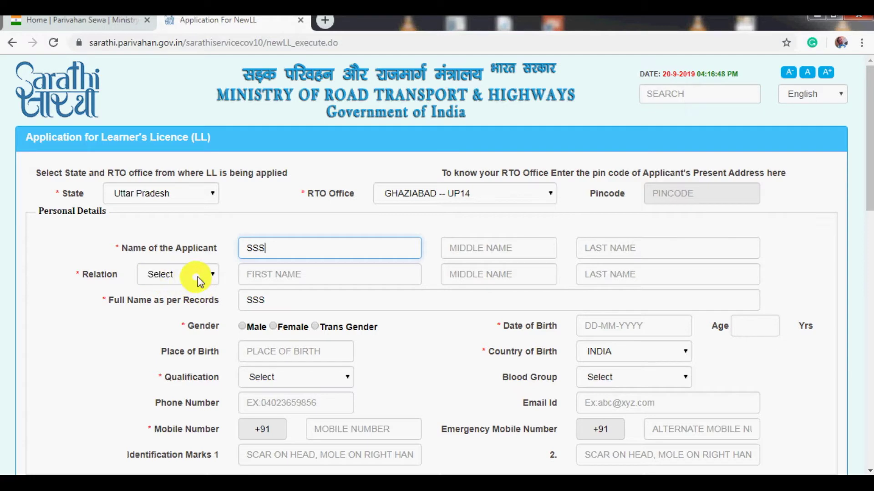
left_click(212, 275)
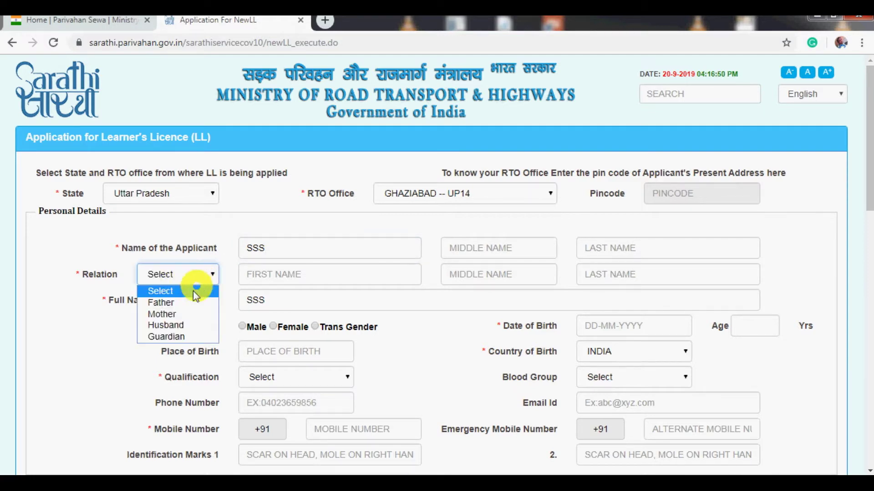
left_click(172, 304)
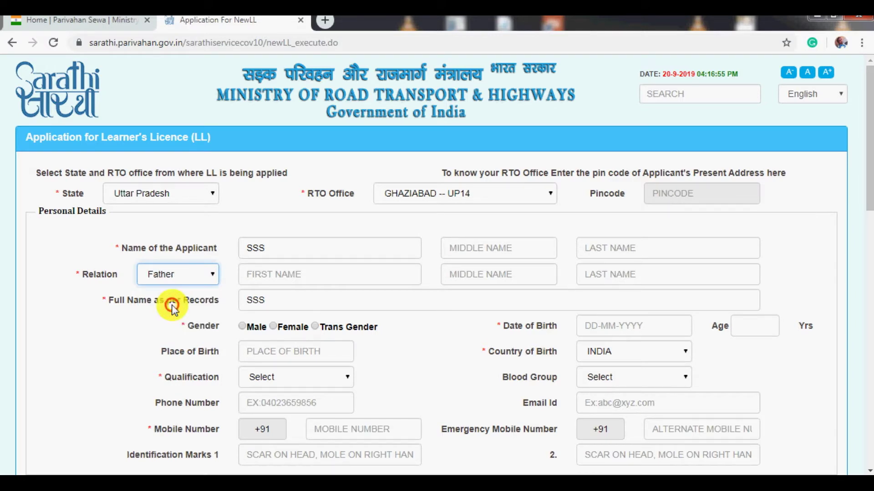
left_click(264, 278)
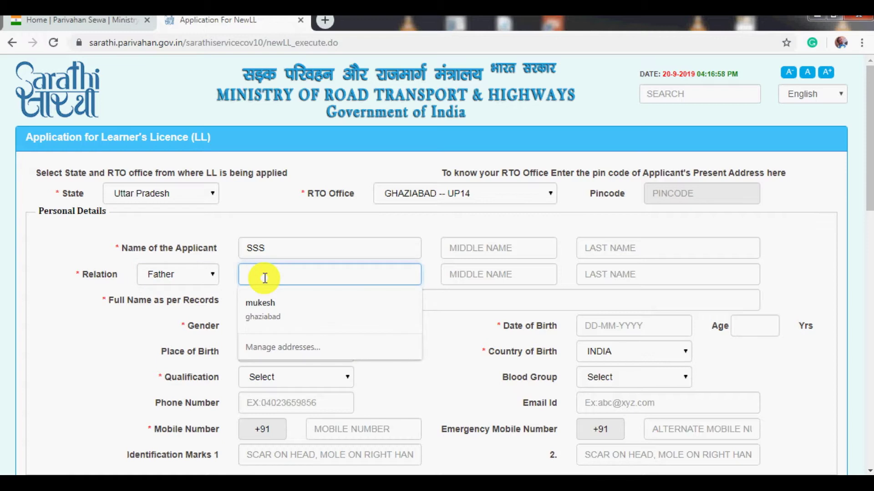
type("AA")
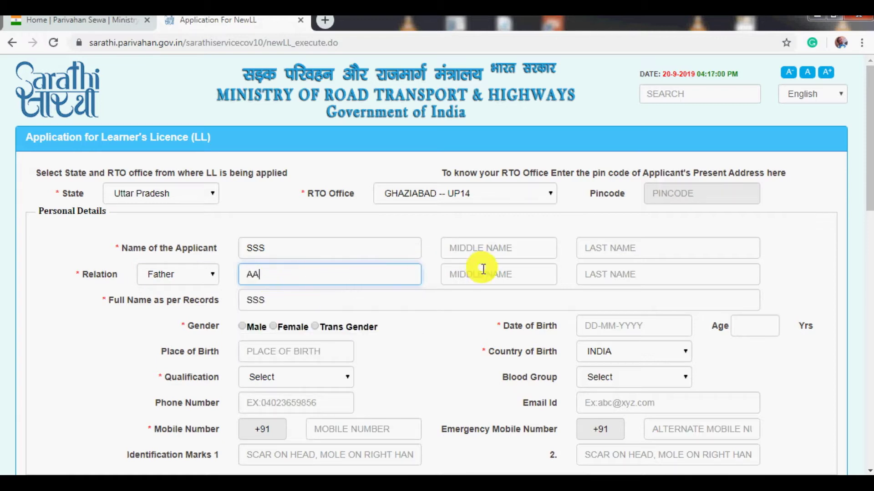
left_click(484, 271)
left_click(631, 271)
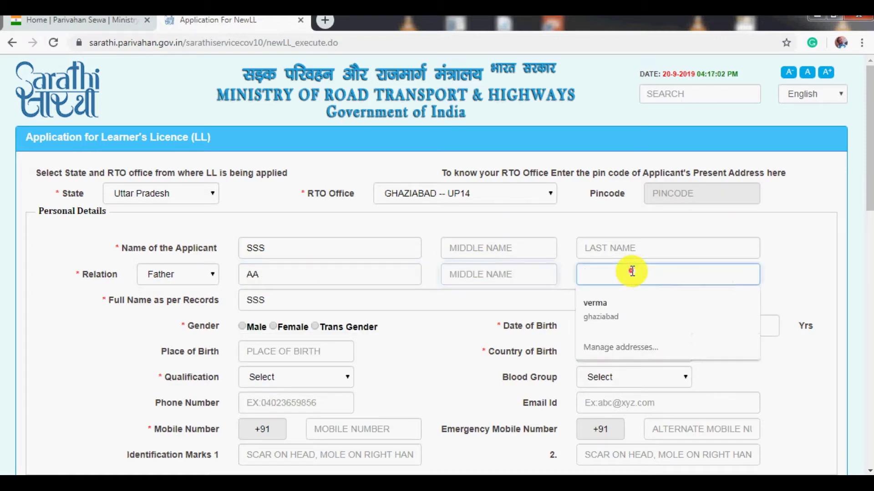
left_click(481, 297)
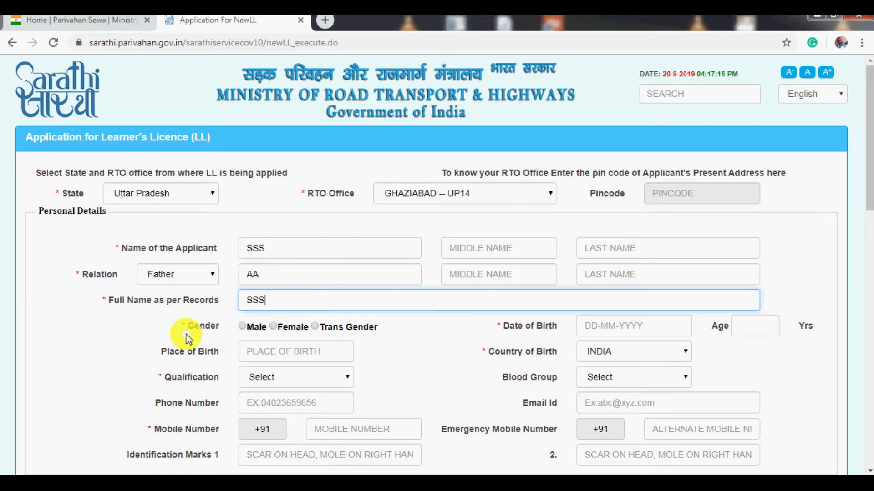
left_click(242, 326)
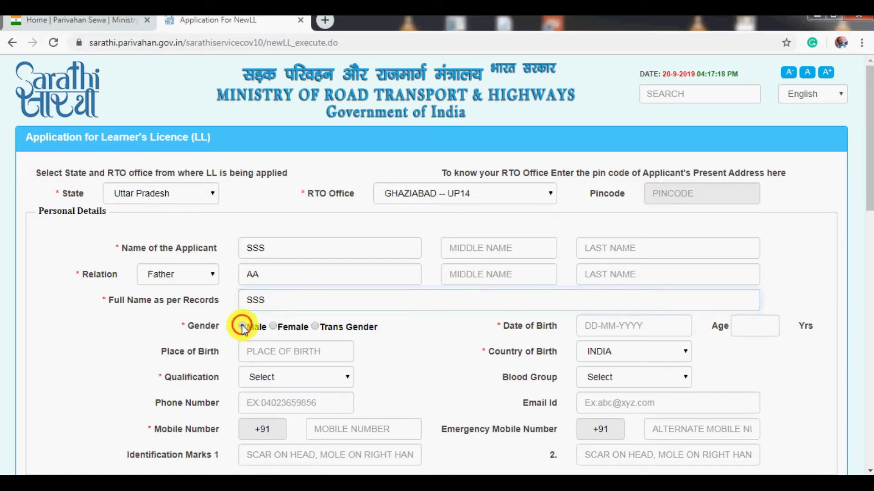
left_click(580, 324)
left_click(581, 325)
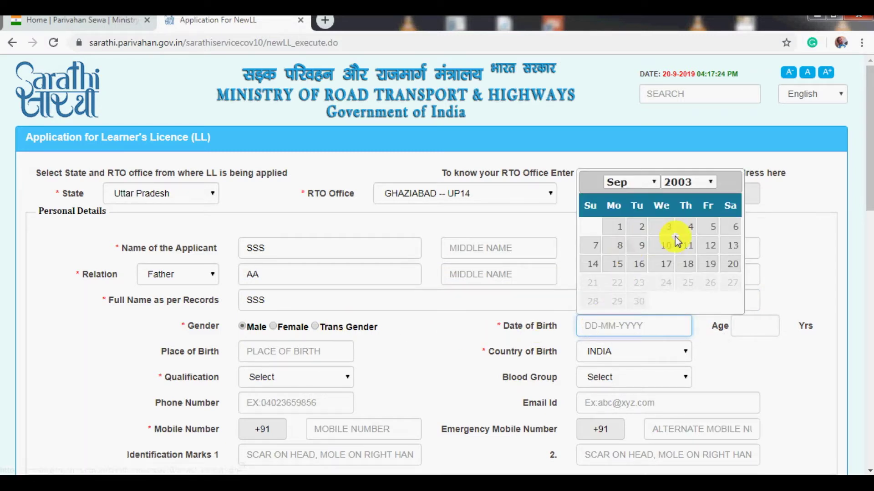
left_click(710, 183)
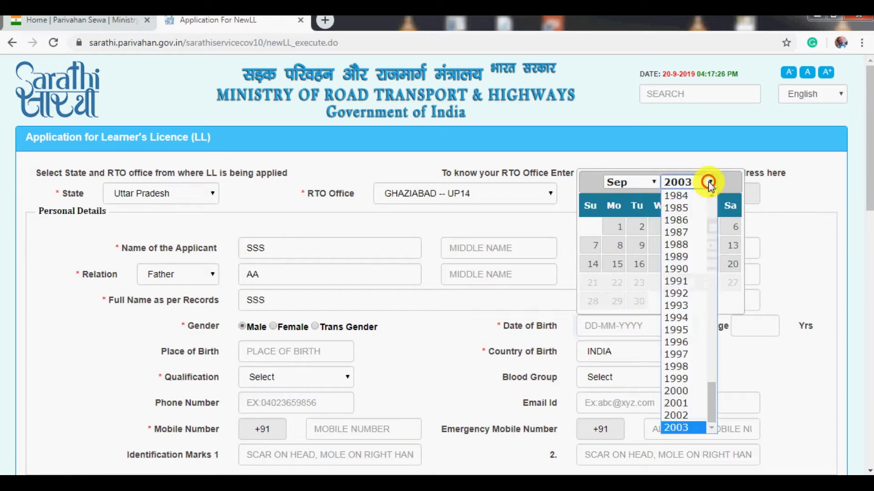
left_click(676, 293)
left_click(663, 248)
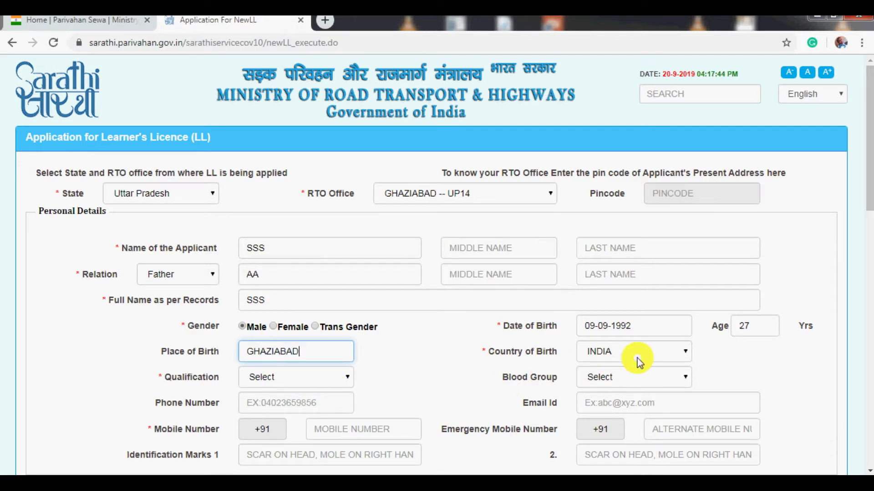
- Choose Post Graduate in Non Medical Sciences and blood group B+, then enter phone number and e-mail
left_click(345, 381)
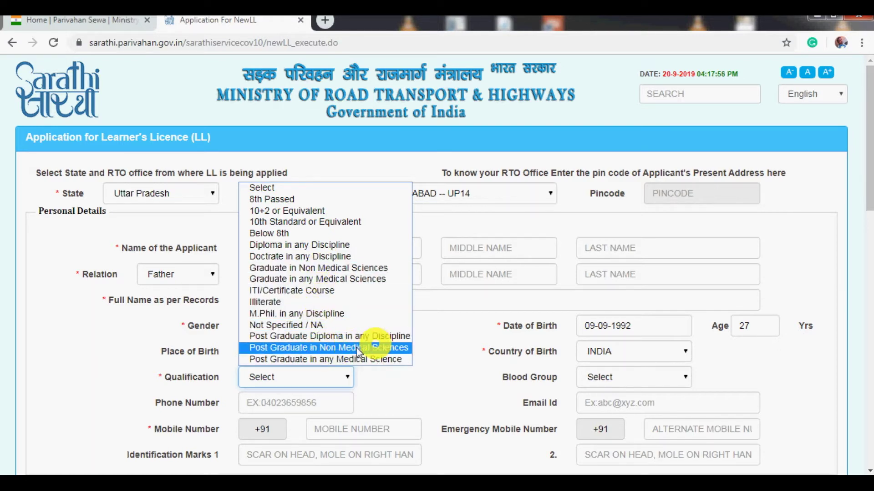
left_click(329, 350)
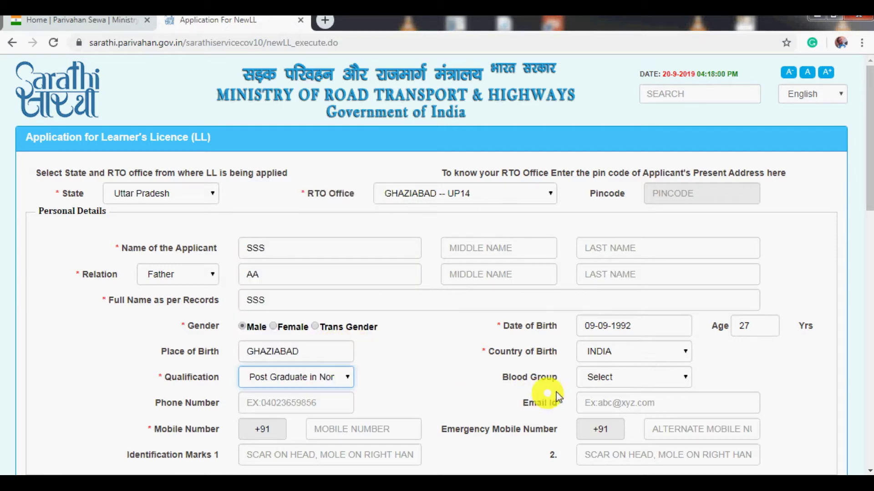
left_click(624, 379)
scroll(619, 346, "down", 1)
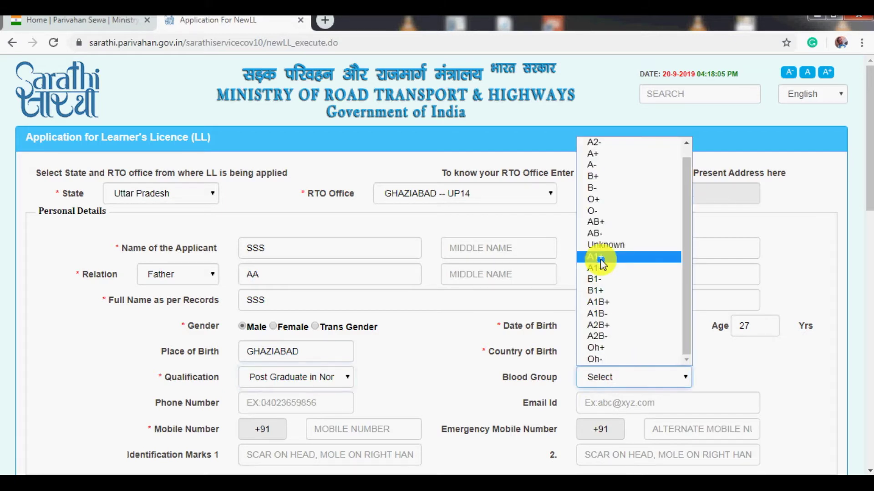
left_click(600, 178)
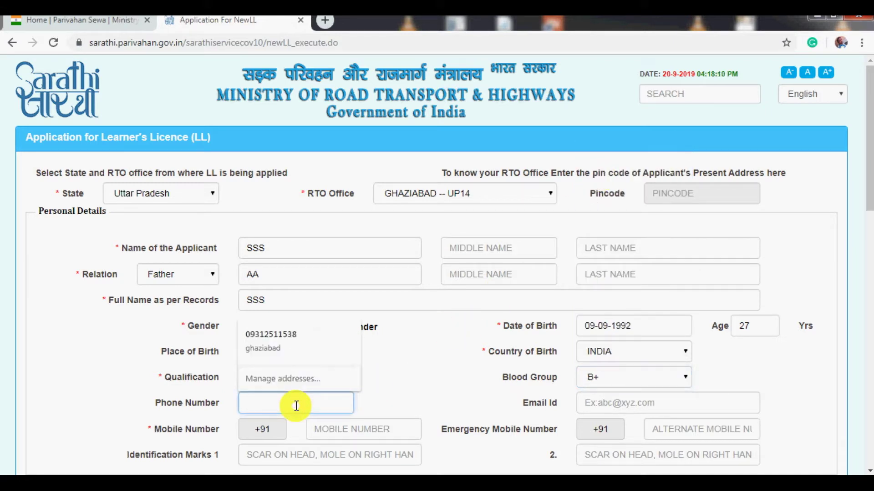
type("8889")
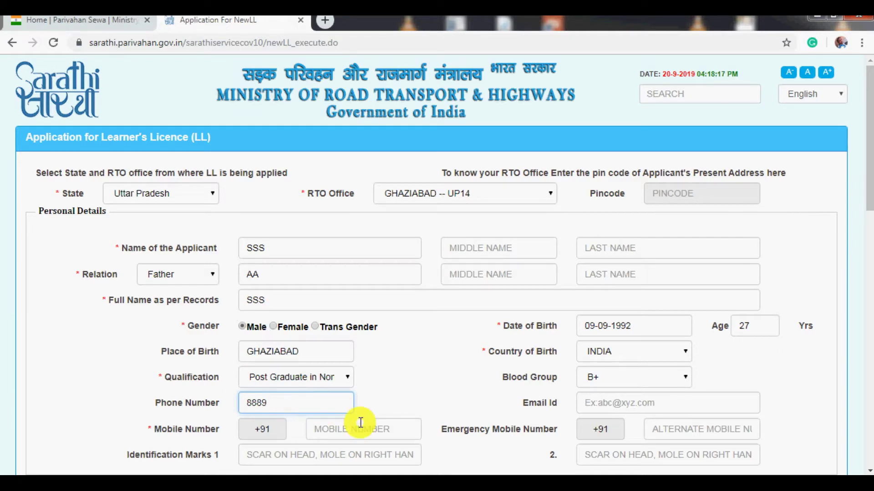
left_click(605, 400)
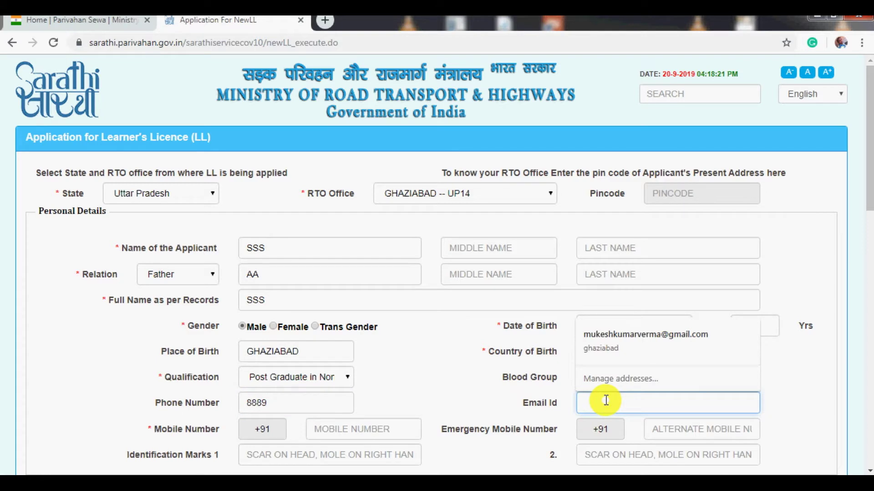
type("mk")
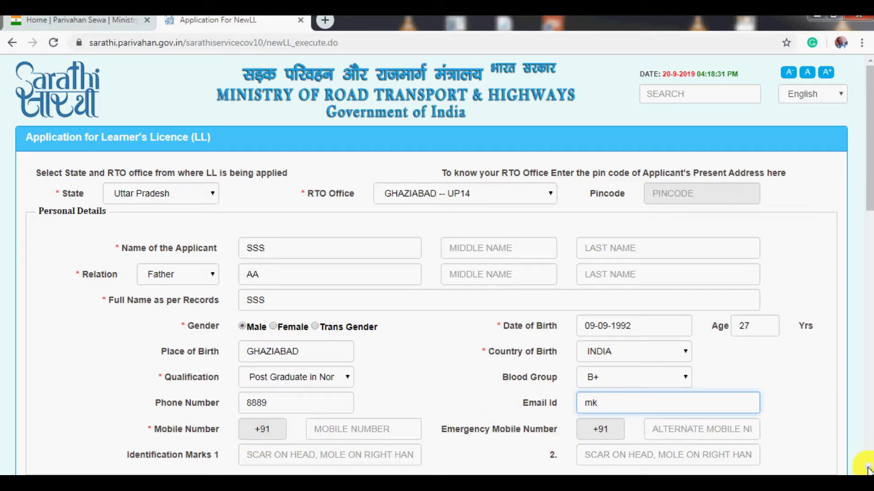
- Fill the Mobile Number field with the applicant's mobile number
scroll(868, 470, "down", 6)
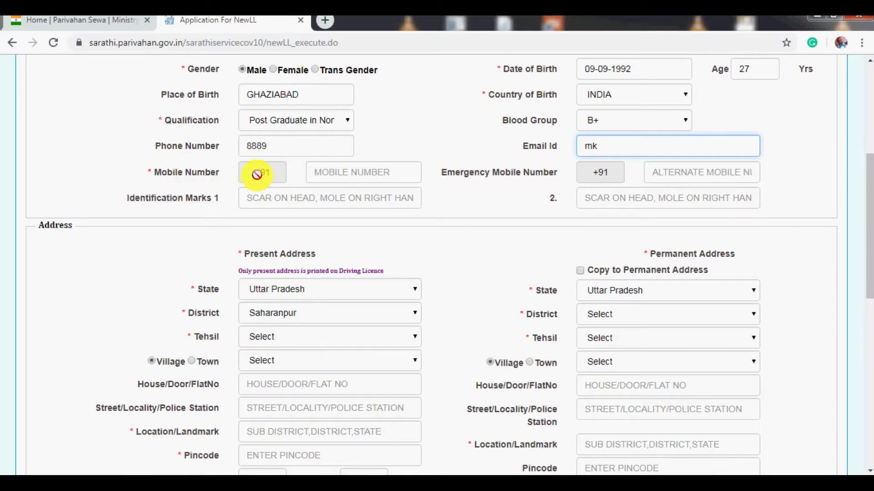
left_click(328, 177)
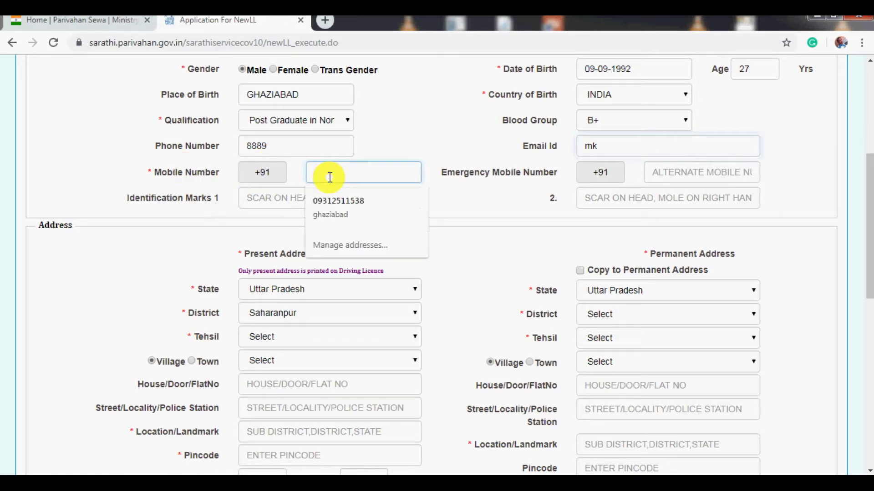
type("6756")
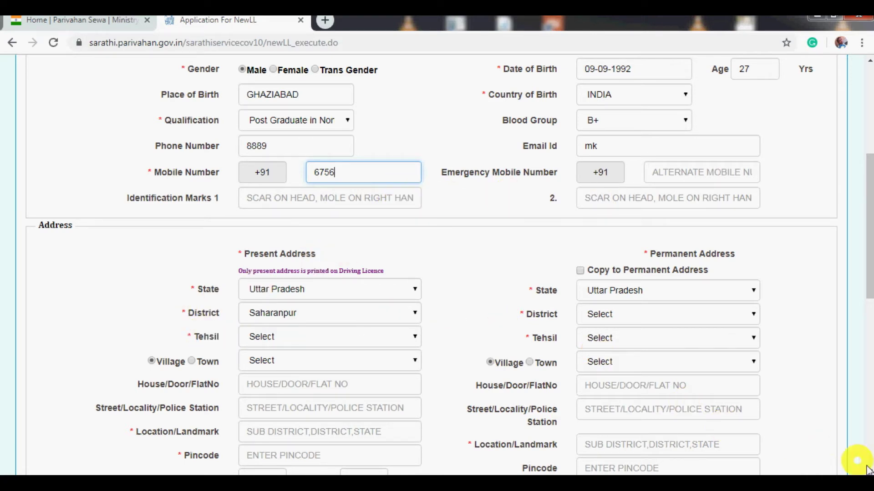
scroll(626, 335, "down", 3)
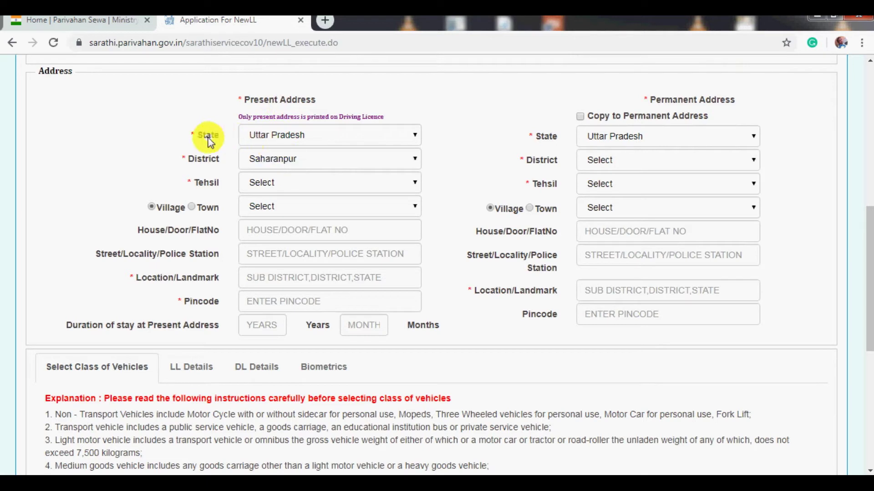
- Set the present address to Ghaziabad district and tehsil, pick the village, and fill the house number
left_click(316, 159)
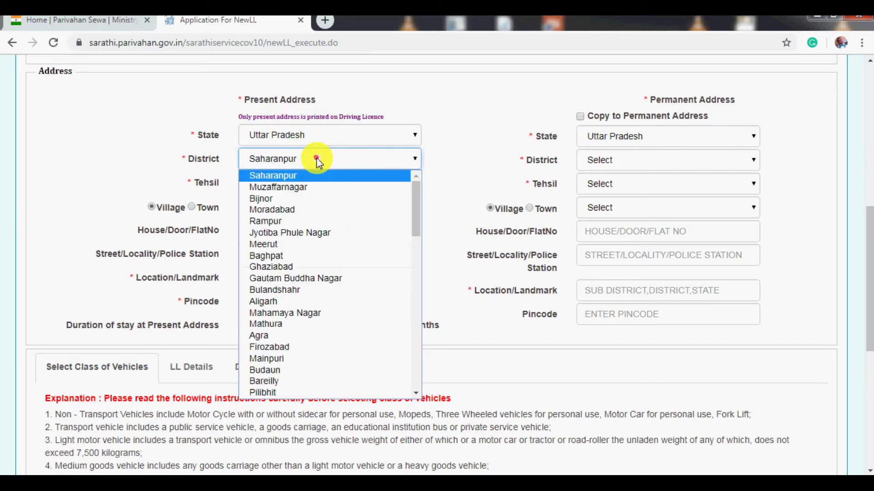
key("g")
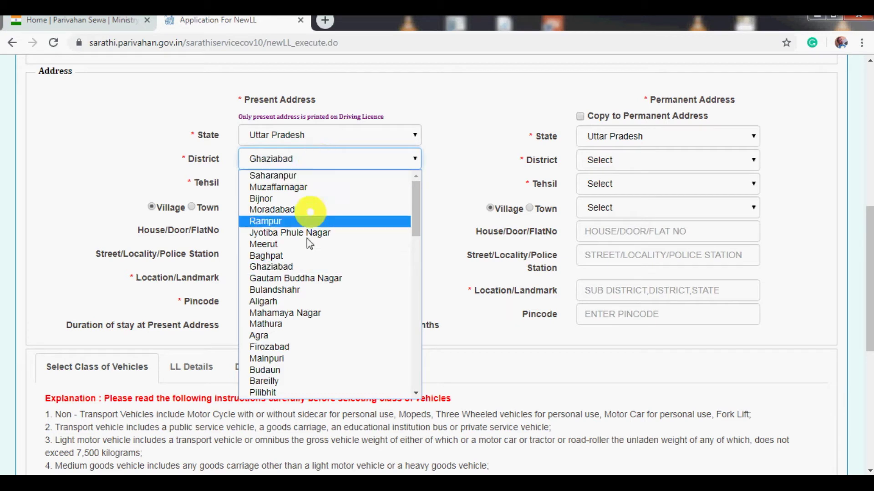
left_click(305, 267)
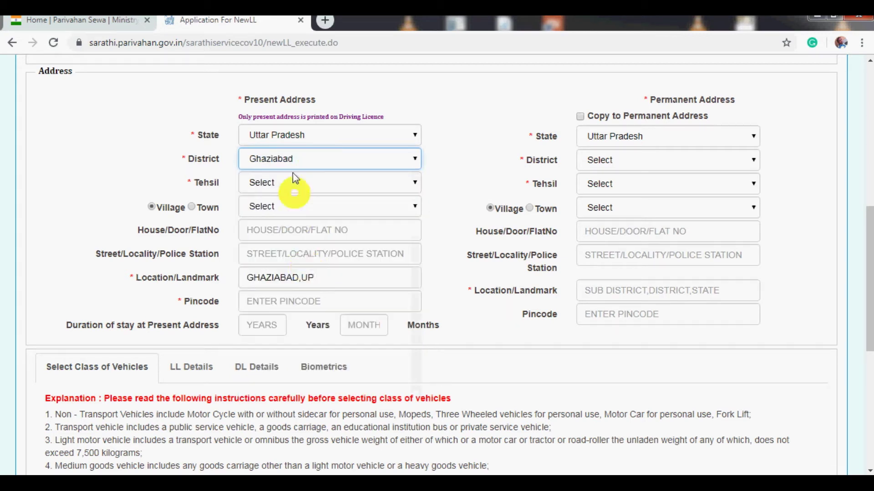
left_click(297, 182)
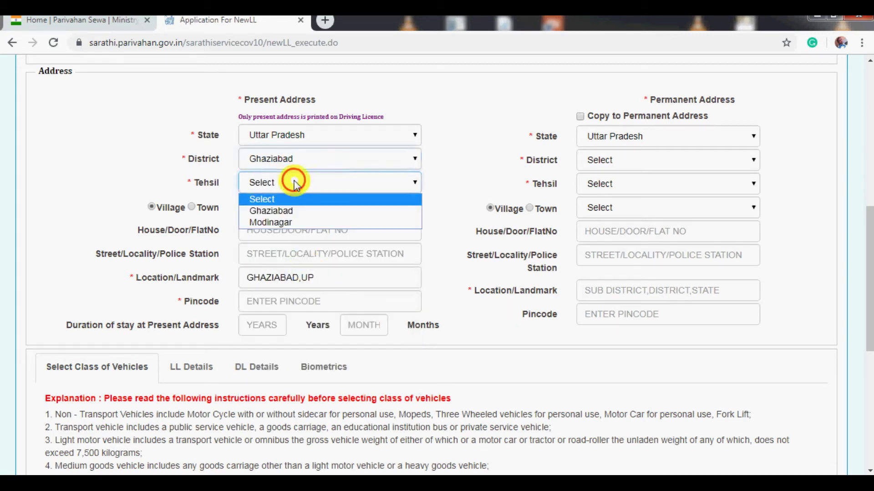
left_click(296, 212)
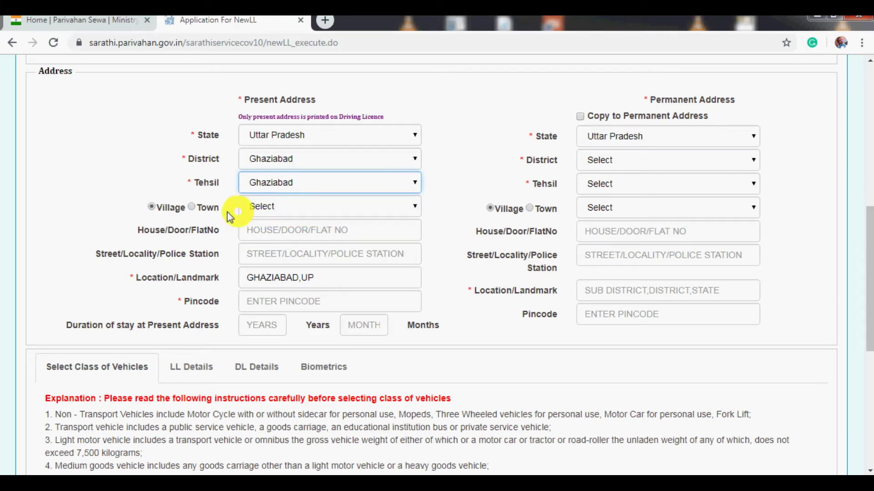
left_click(281, 205)
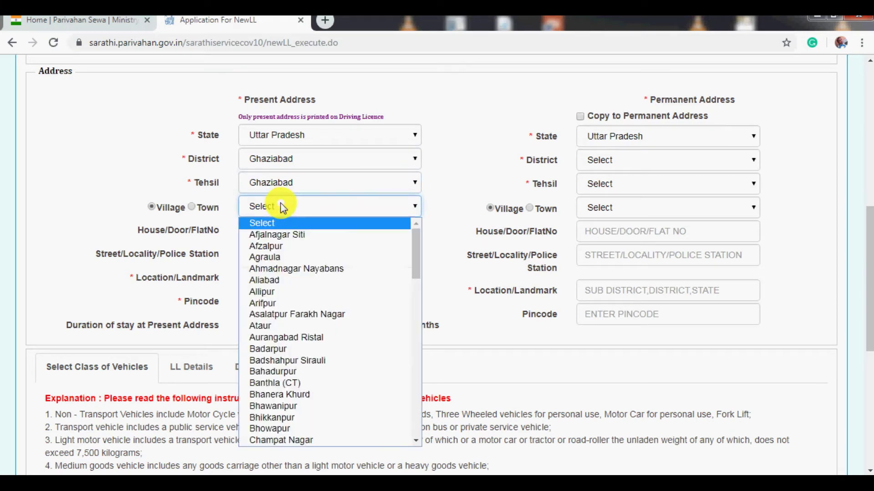
left_click(275, 349)
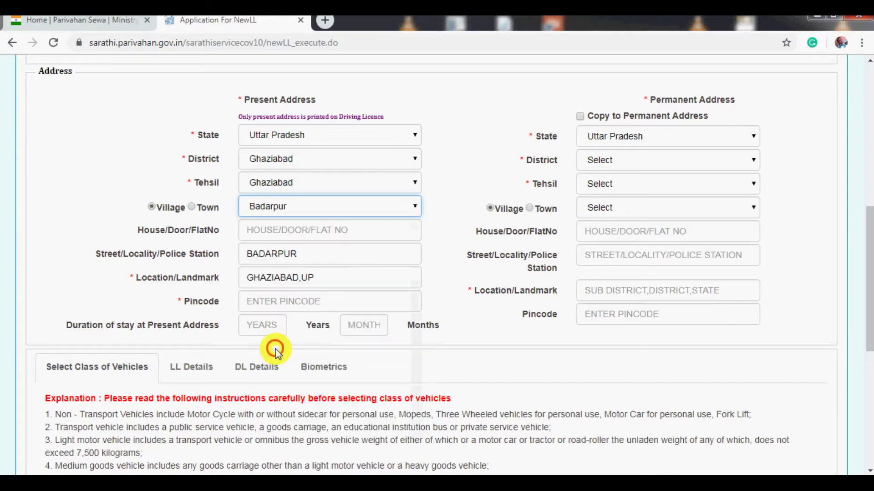
left_click(294, 228)
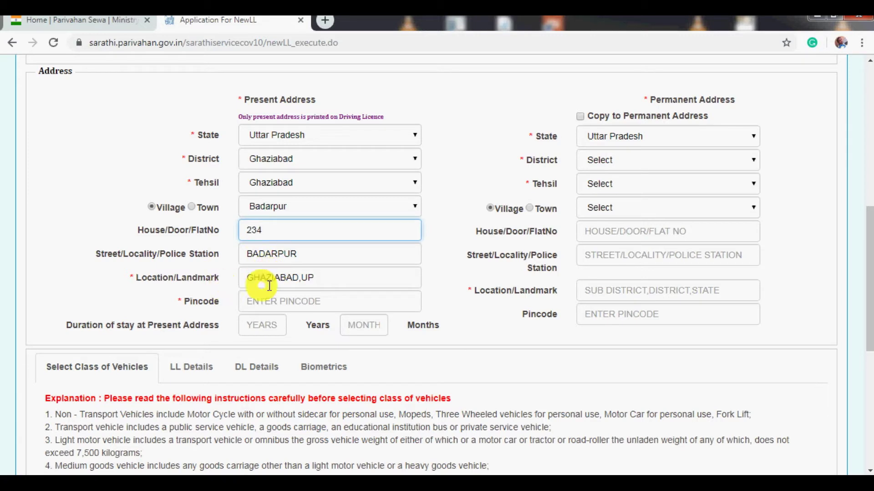
- Fill the pincode, enter a 23-year 1-month stay, and copy to the permanent address
left_click(284, 305)
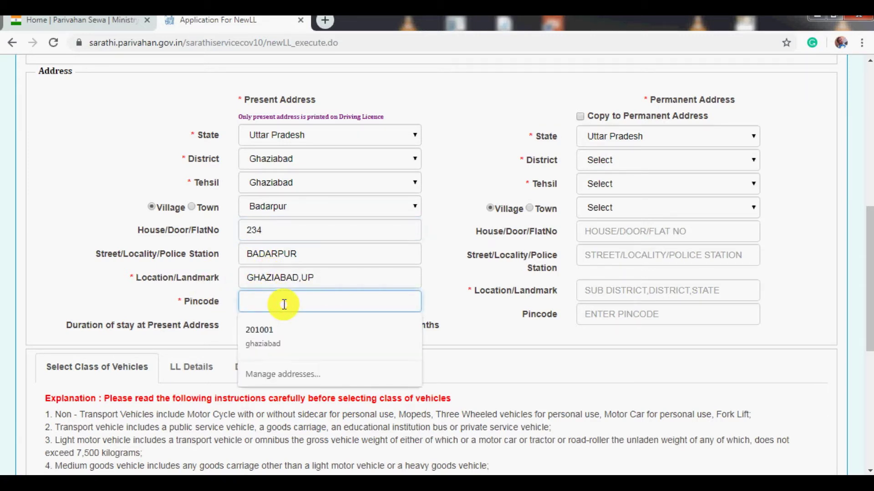
left_click(263, 335)
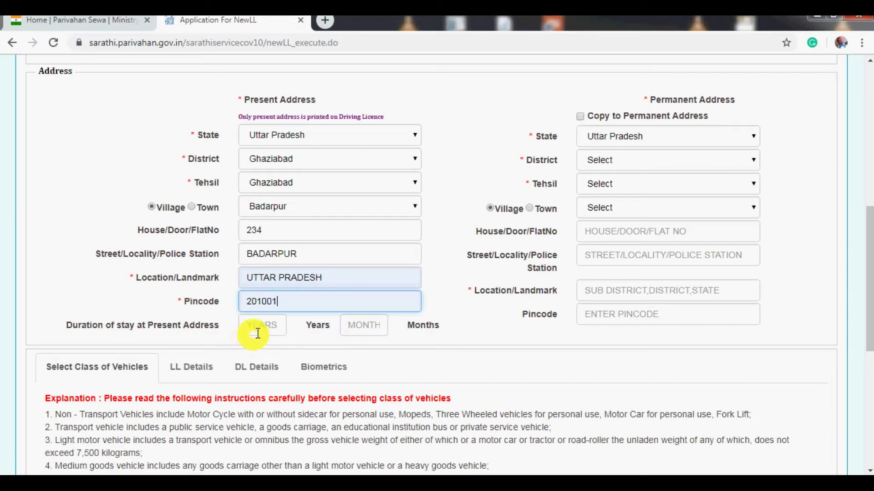
left_click(272, 327)
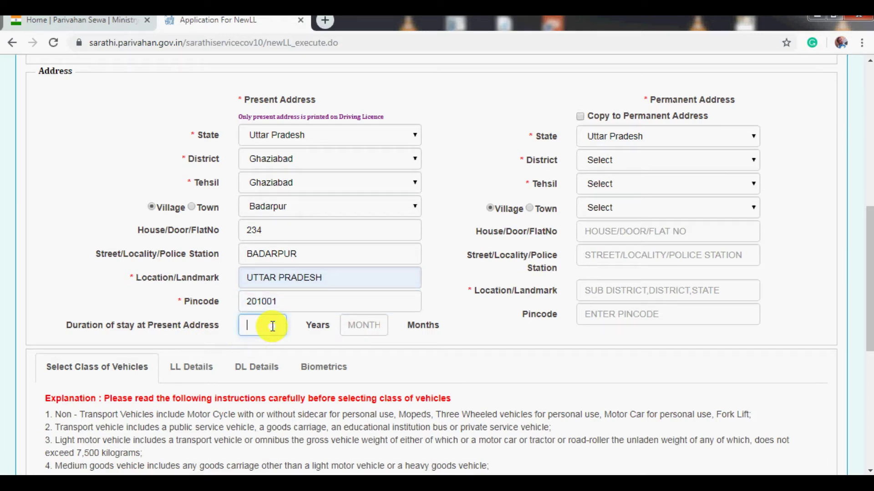
type("23")
left_click(356, 326)
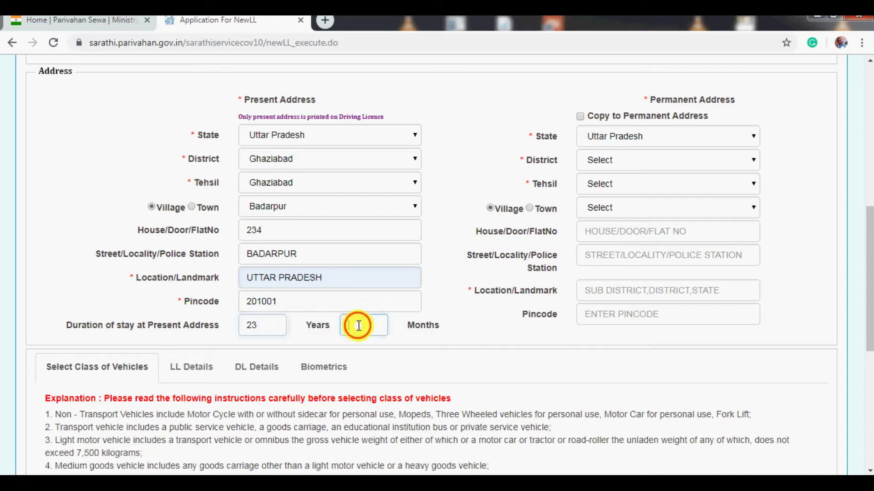
type("1")
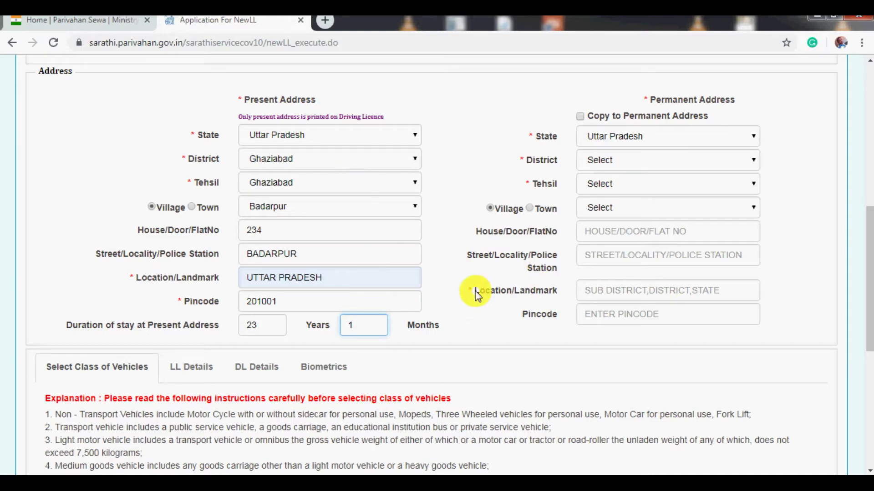
left_click(580, 116)
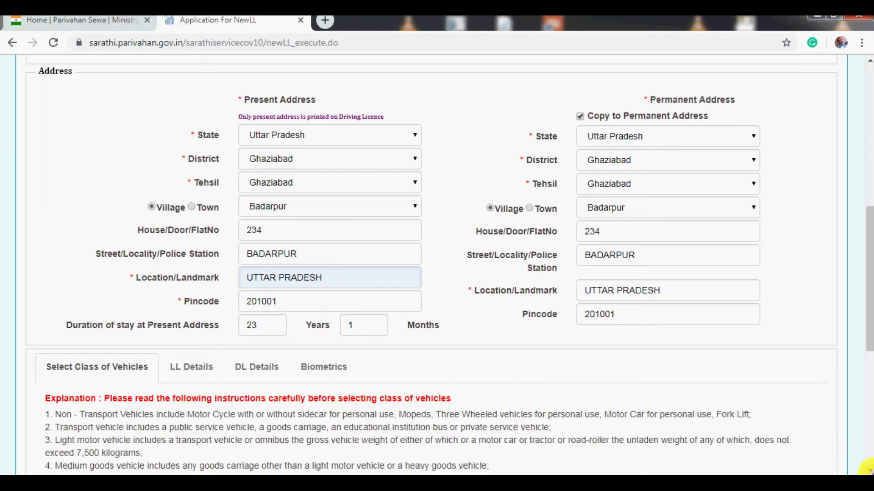
- Add MCWG and LMV to the selected classes, then remove LMV so only MCWG remains
scroll(867, 470, "down", 6)
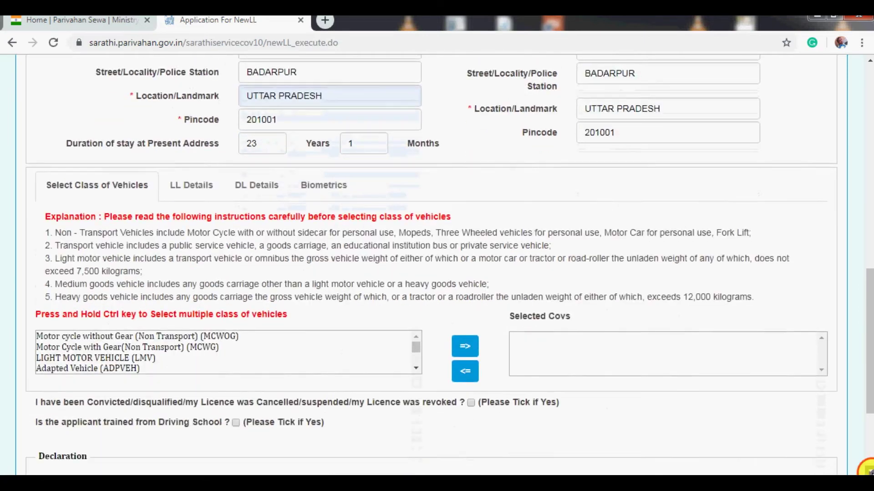
scroll(867, 470, "down", 1)
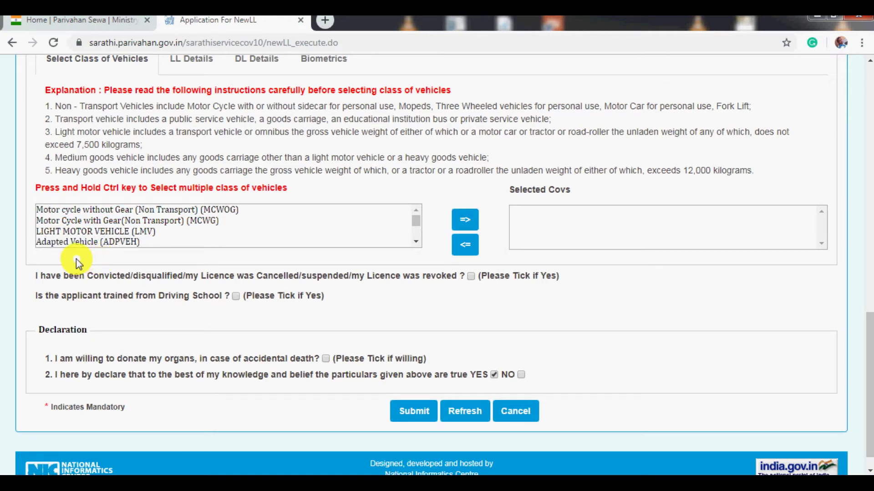
left_click(109, 222)
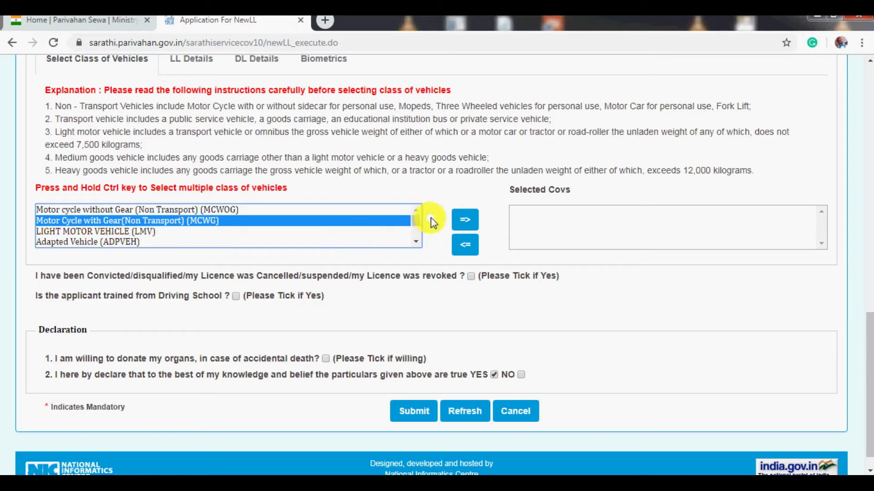
left_click(465, 219)
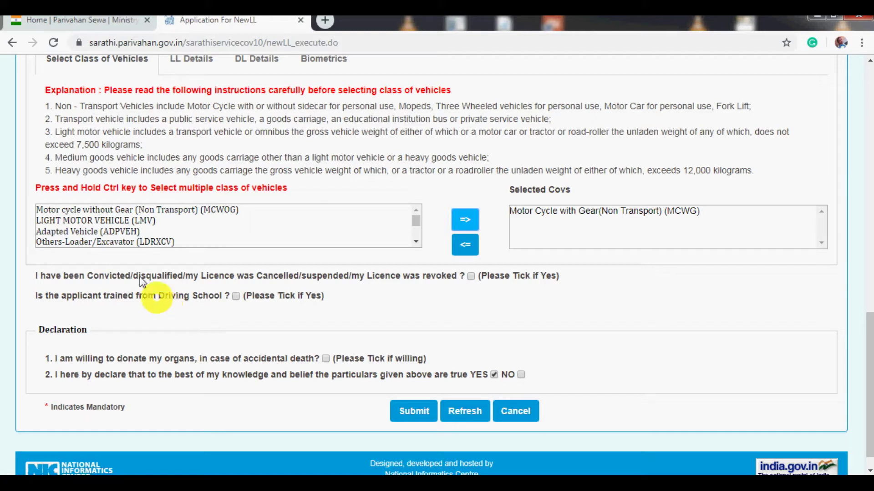
left_click(99, 223)
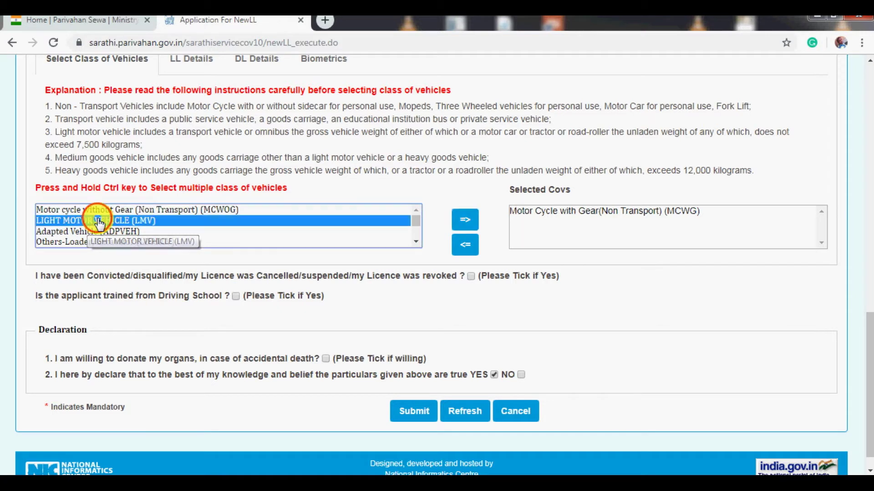
left_click(464, 222)
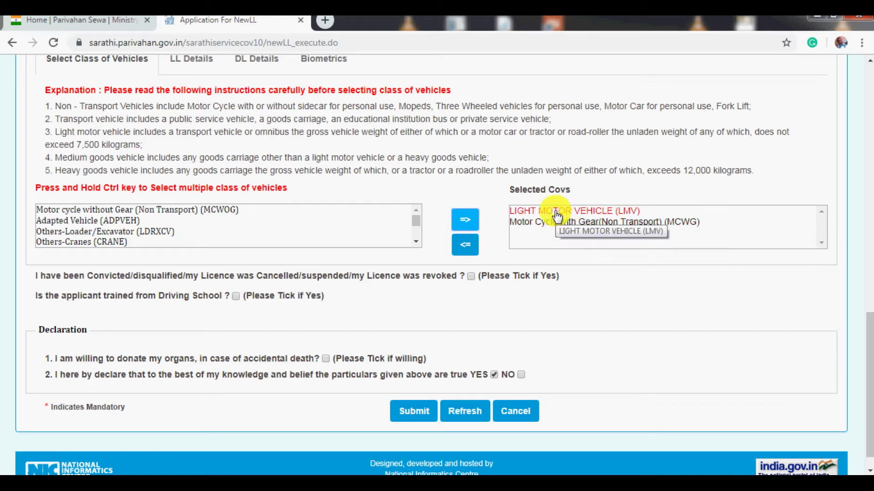
left_click(556, 212)
left_click(475, 245)
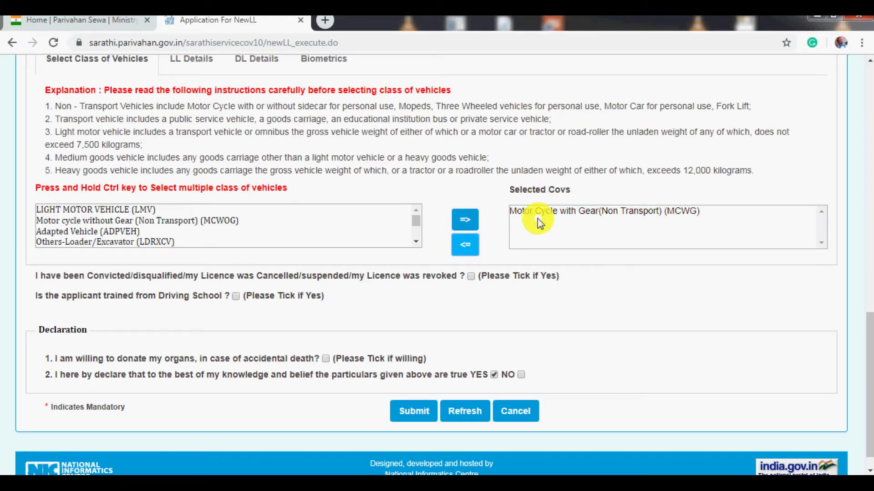
left_click(467, 257)
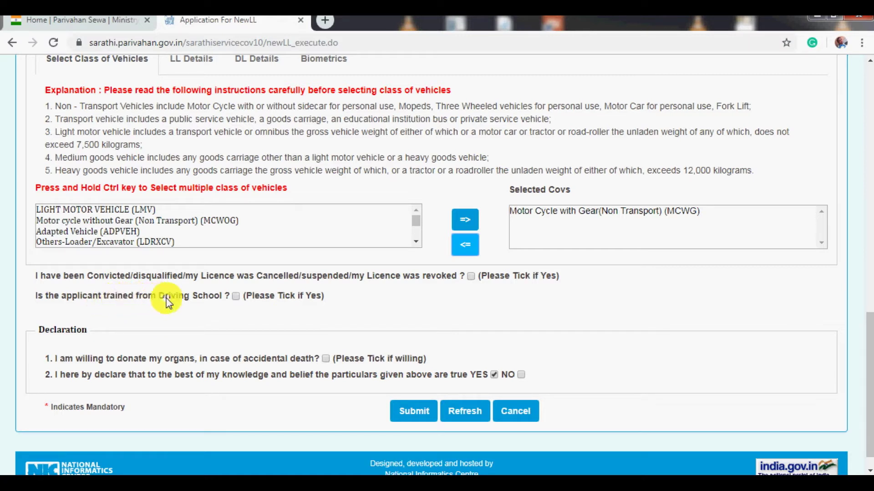
- Submit the application, accepting the existing-licence note and the data submission confirmation
left_click(234, 302)
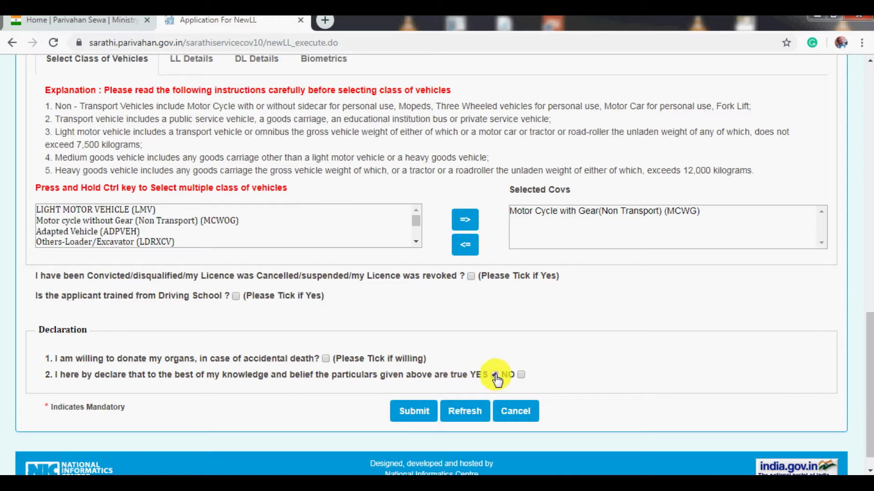
left_click(420, 410)
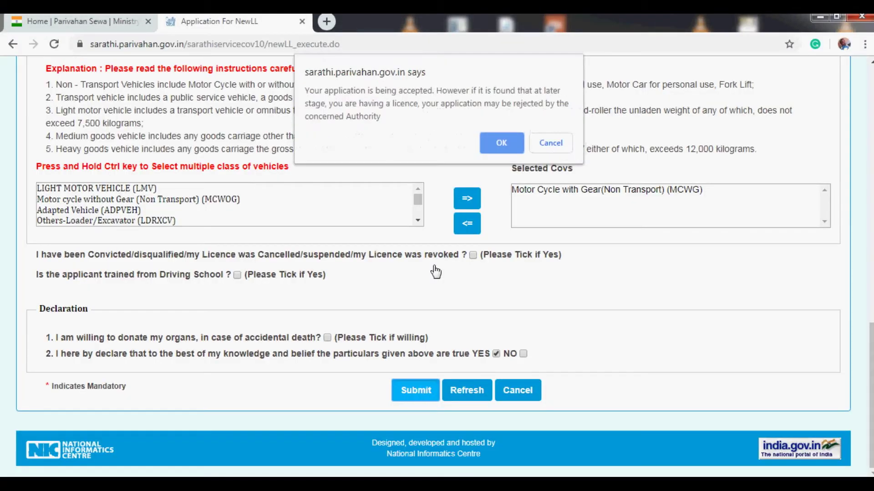
left_click(497, 144)
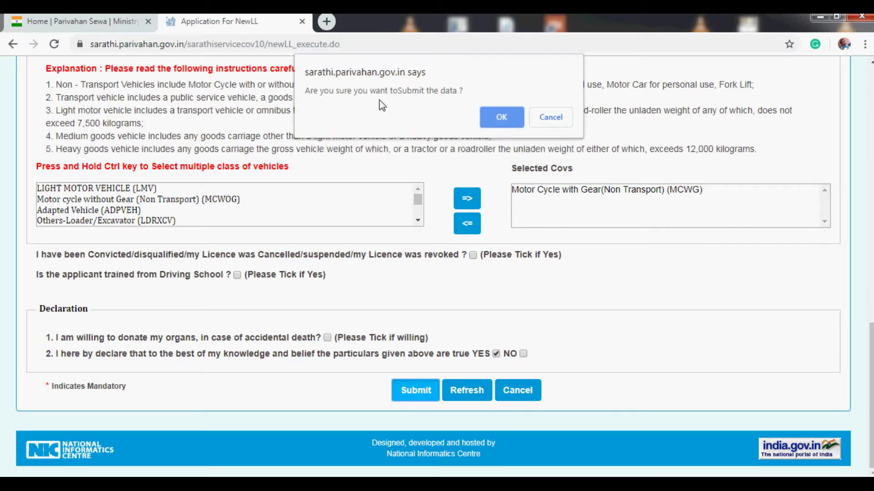
left_click(494, 117)
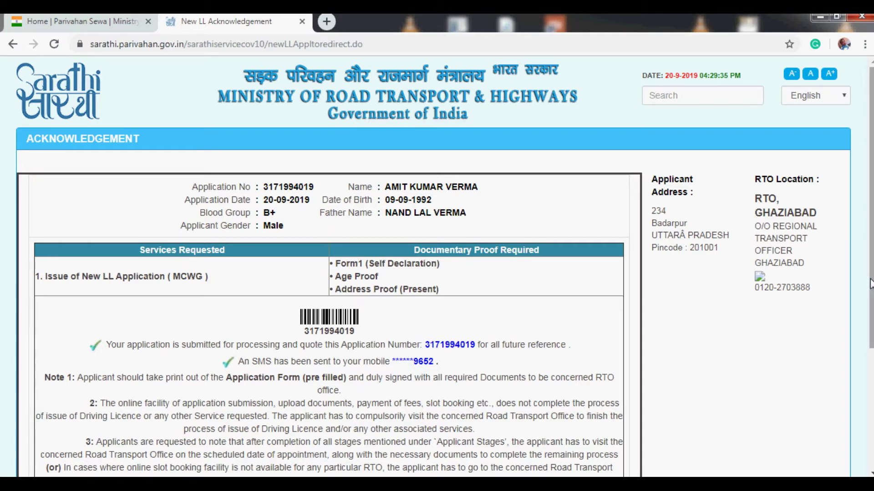
- Save the printed acknowledgement as a PDF and continue to the Application Status page
scroll(761, 345, "down", 3)
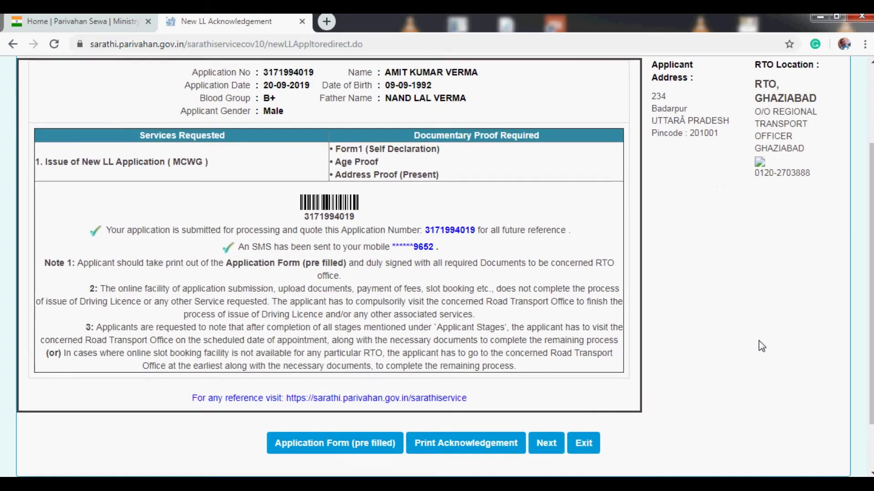
scroll(758, 340, "down", 2)
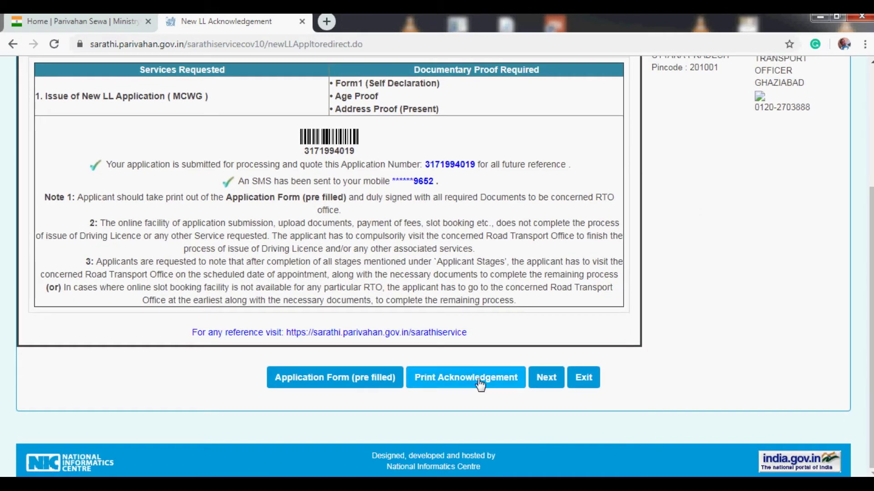
left_click(443, 385)
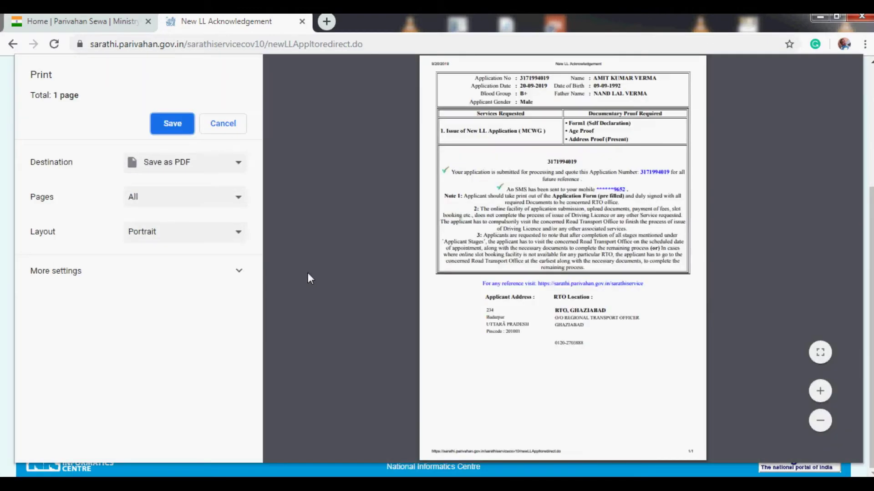
left_click(178, 128)
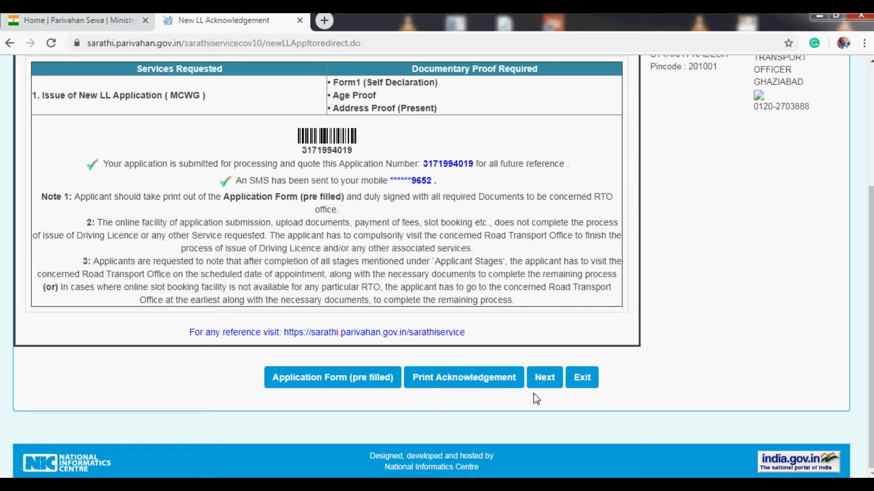
left_click(544, 378)
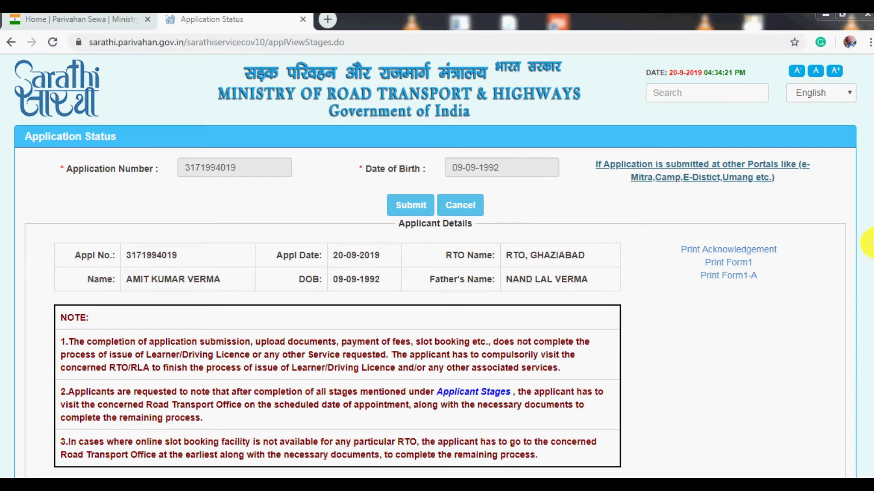
- Review the pending stages and proceed with Upload Documents selected
scroll(871, 218, "down", 2)
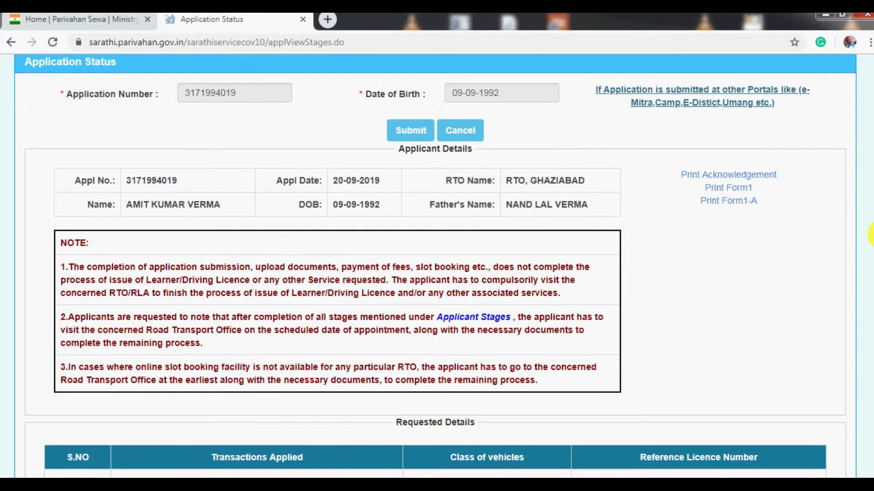
scroll(870, 235, "down", 1)
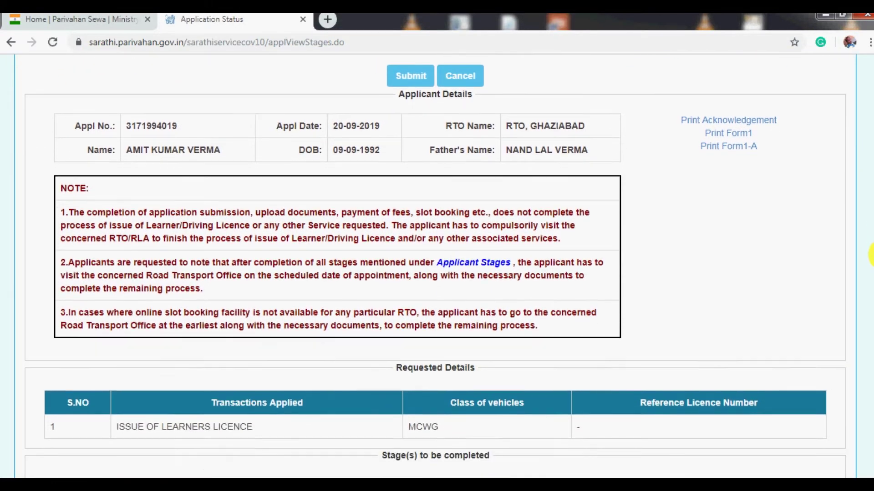
scroll(870, 255, "down", 3)
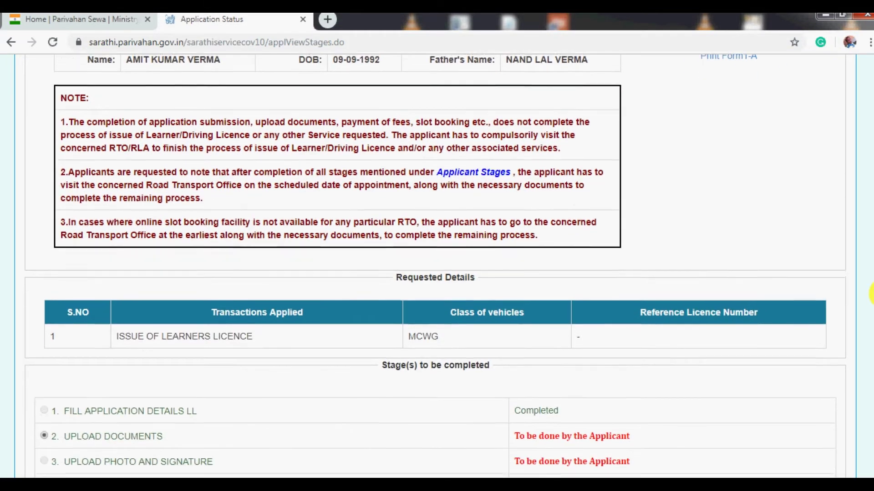
scroll(871, 316, "down", 2)
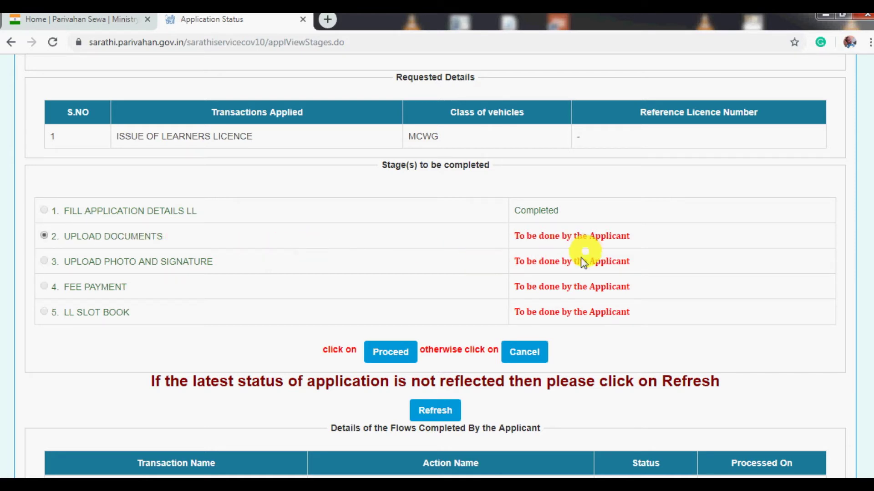
left_click(388, 352)
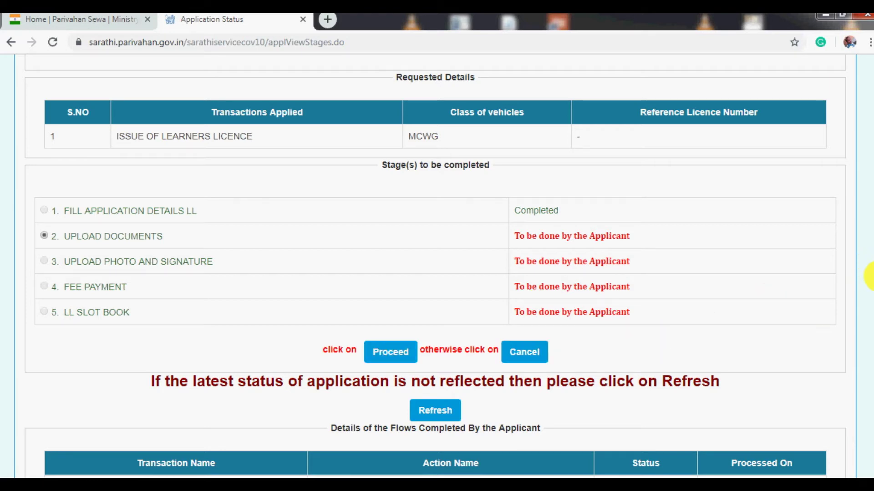
scroll(869, 277, "down", 2)
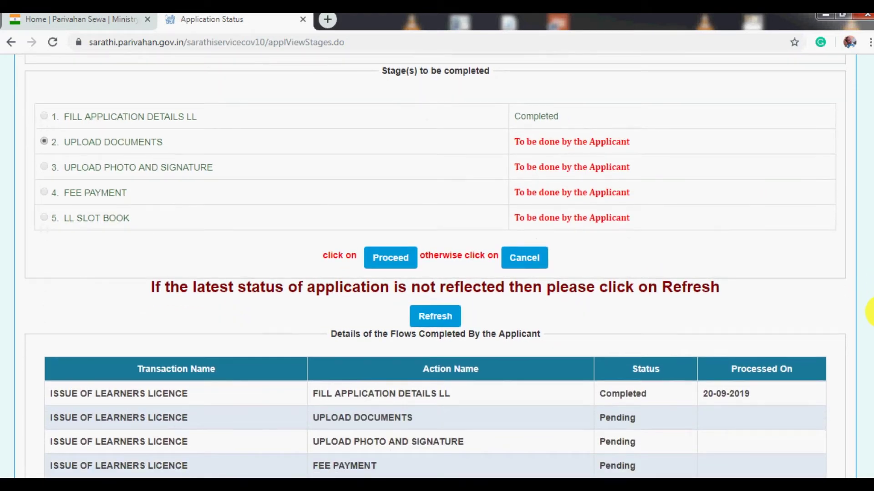
scroll(869, 312, "down", 2)
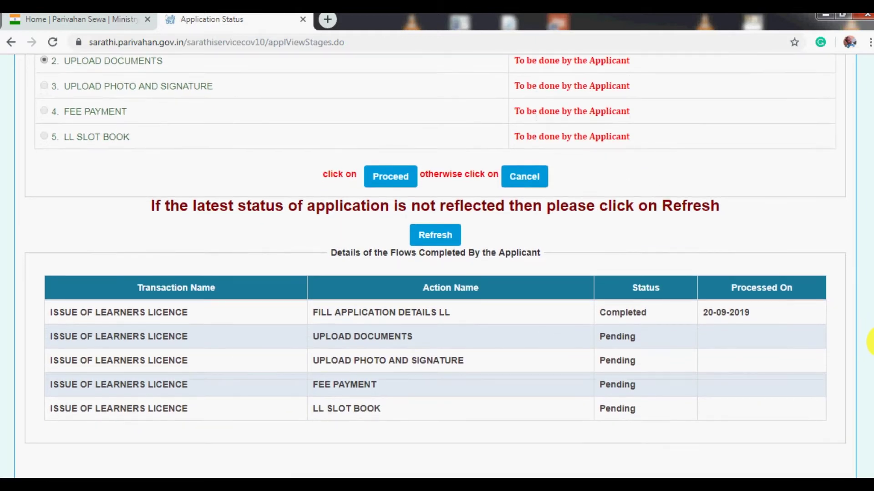
scroll(869, 327, "up", 1)
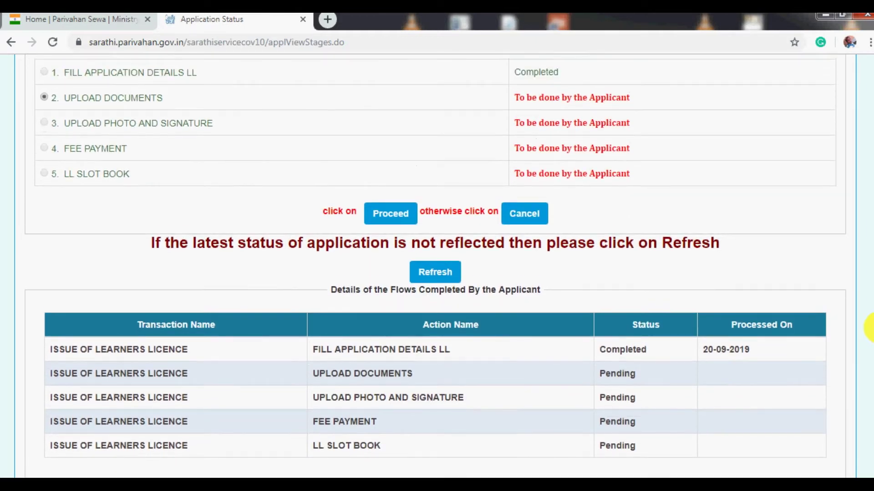
left_click(397, 217)
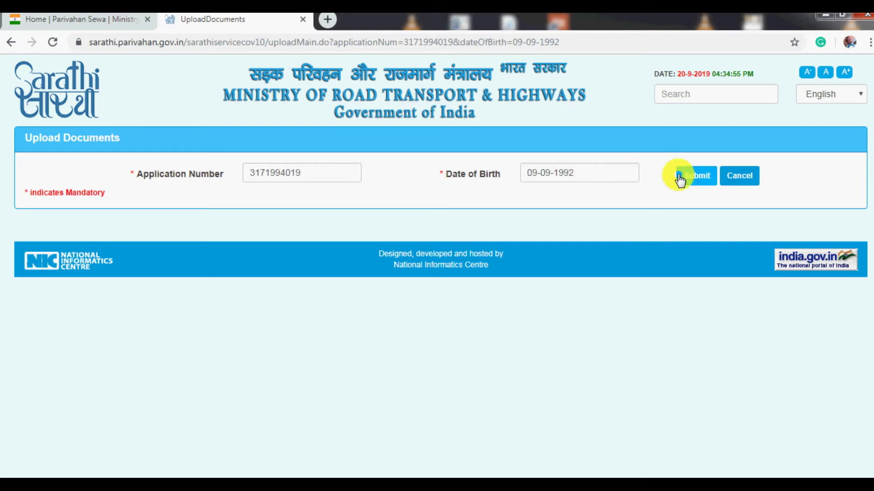
- Submit the application number and date of birth, then confirm the Applicant Info to reach Required Documents
left_click(703, 177)
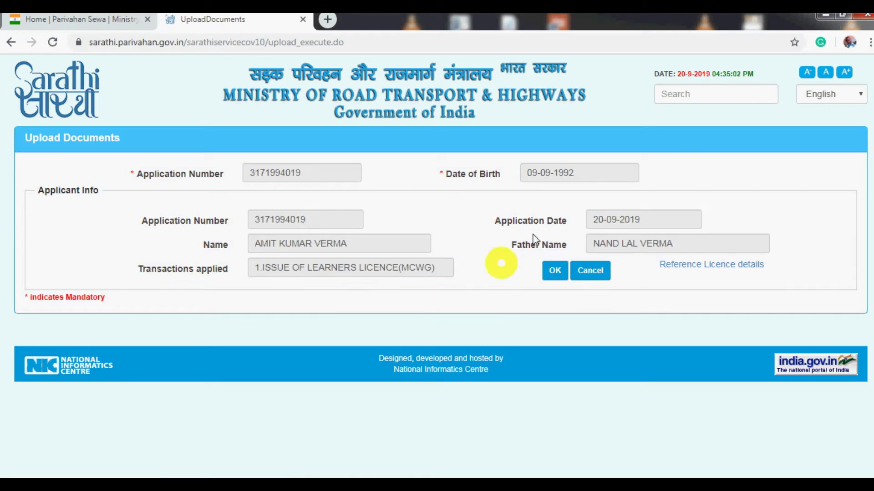
left_click(555, 272)
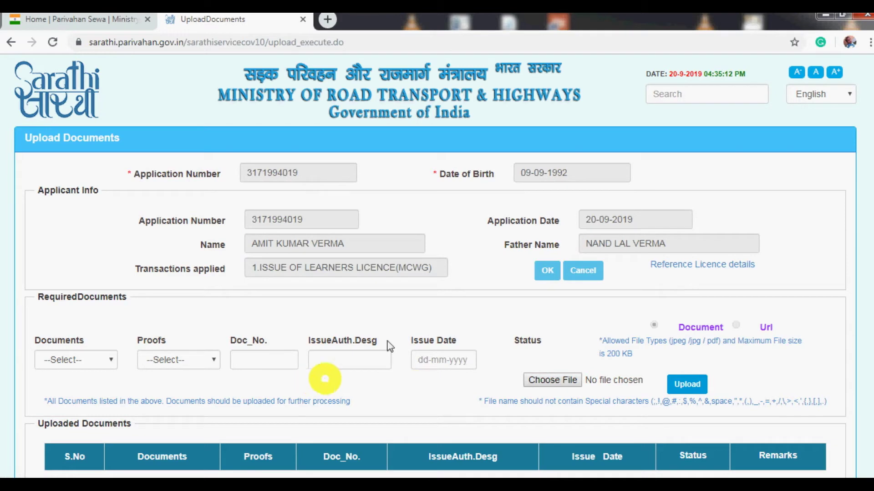
- Upload marksheet.jpg as Age Proof using a Central/State Govt Photo ID Card as the proof type
left_click(111, 362)
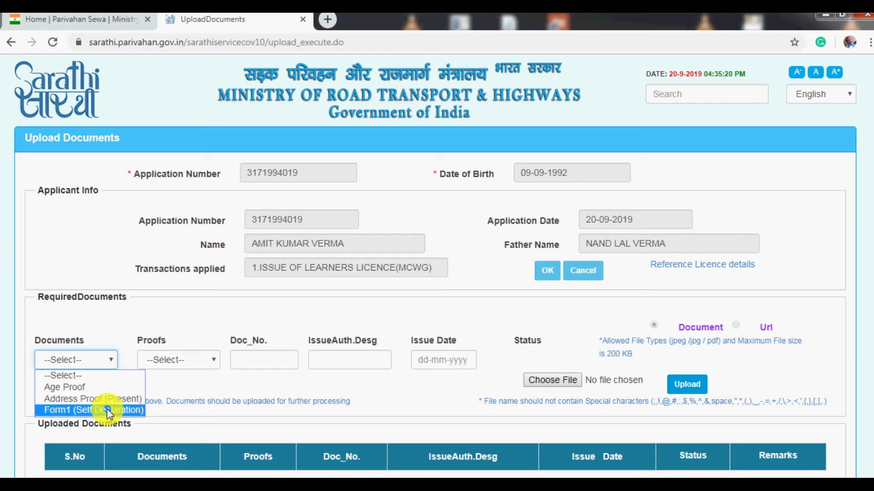
left_click(87, 387)
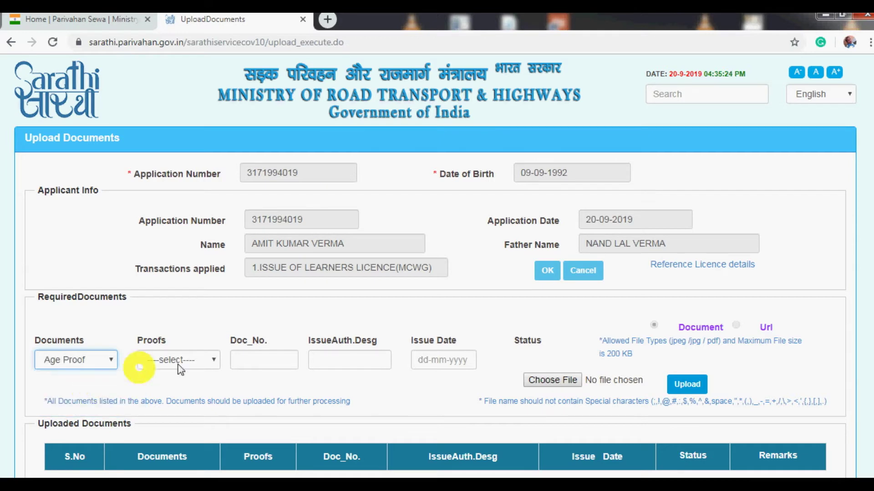
left_click(212, 360)
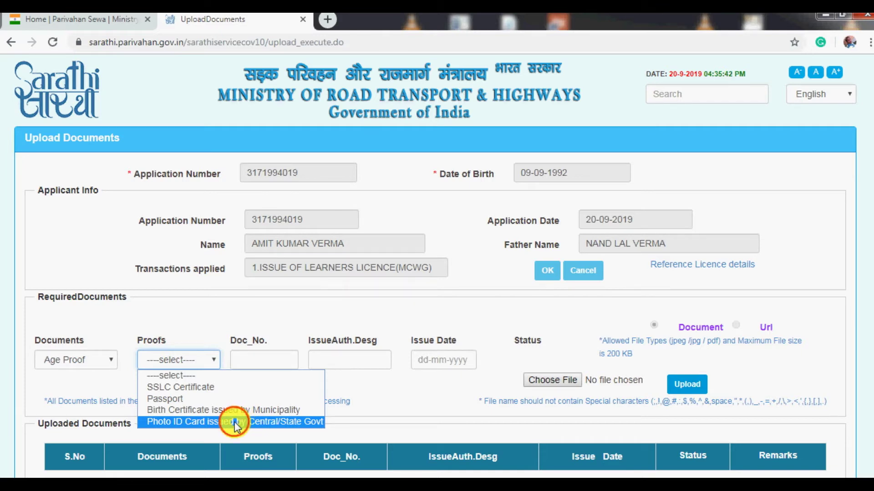
left_click(235, 422)
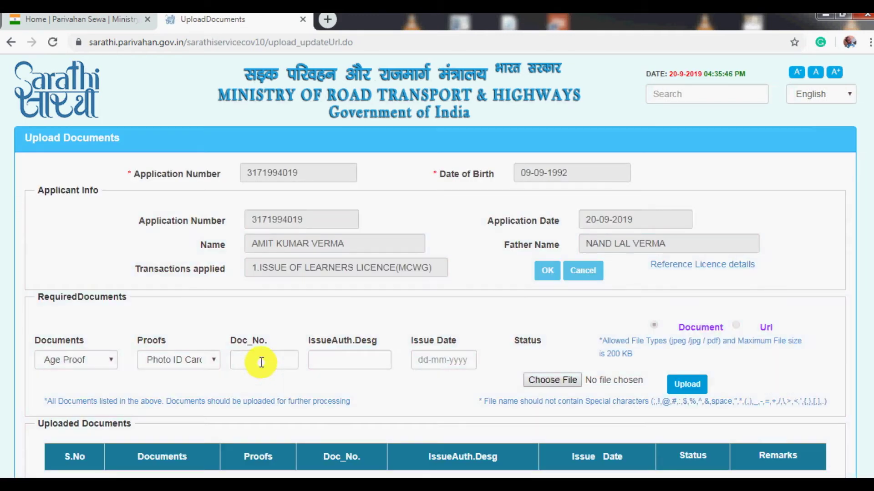
left_click(262, 363)
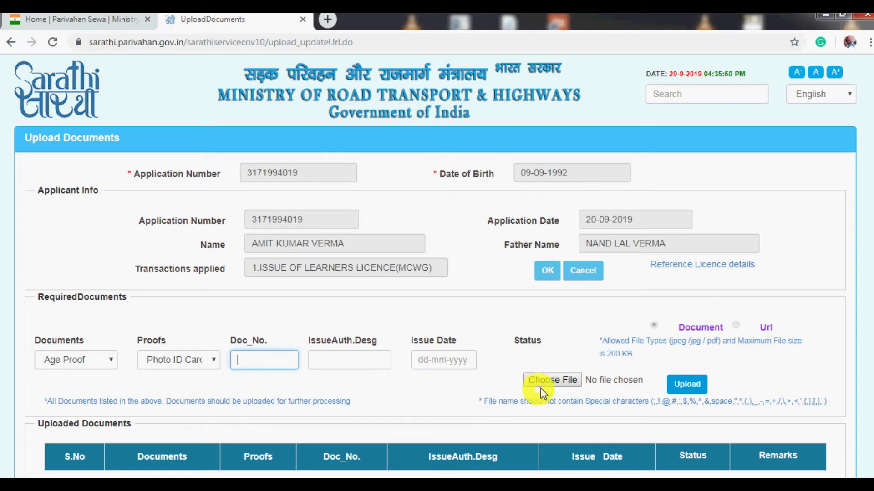
left_click(562, 384)
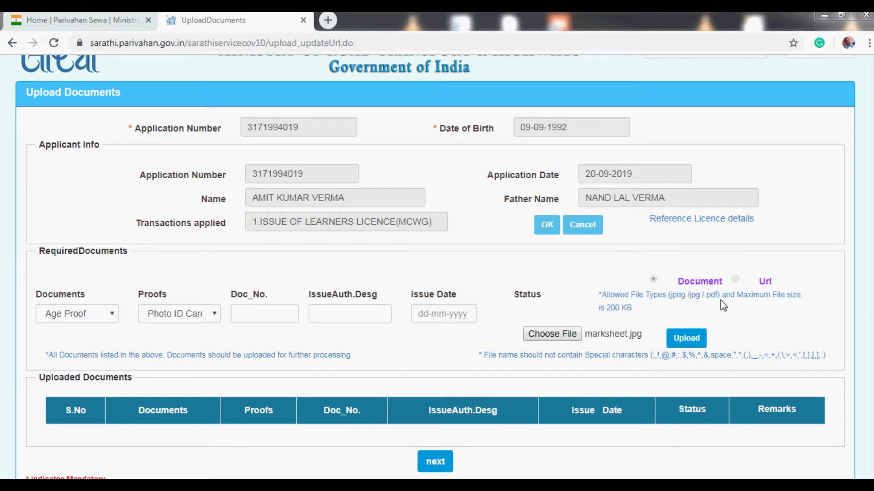
left_click(694, 336)
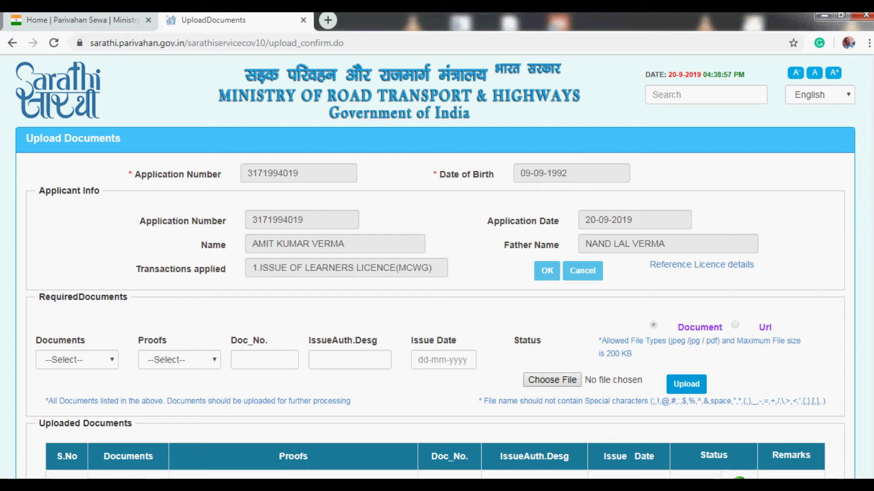
- Check the Age Proof entry shows Saved, then continue to the Application Status page
scroll(435, 268, "down", 2)
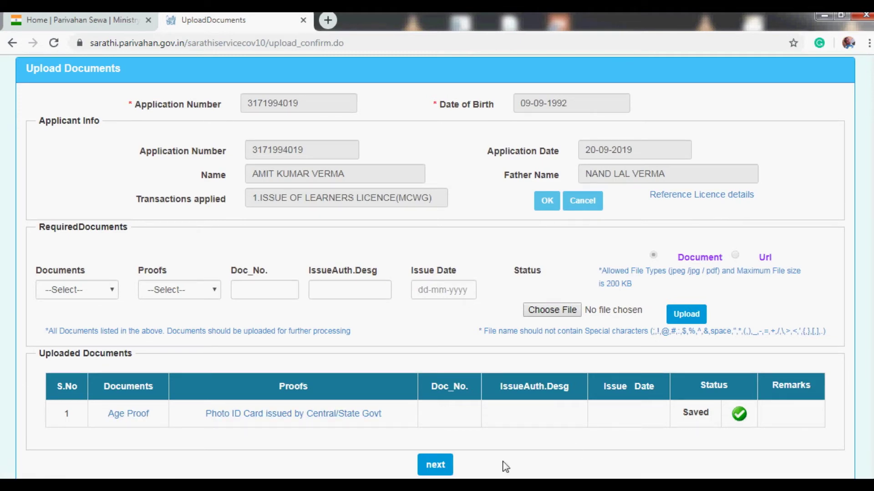
left_click(435, 465)
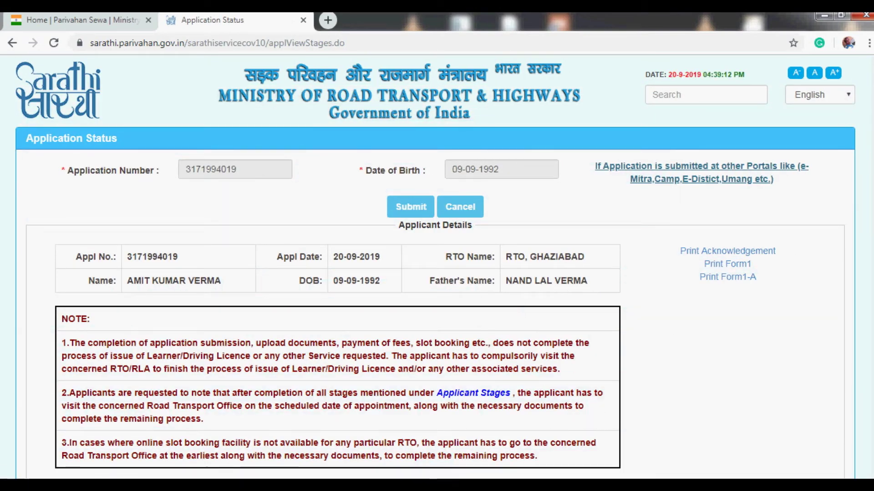
- Proceed from the Stage(s) to be completed list back to the Upload Documents page
scroll(435, 268, "down", 6)
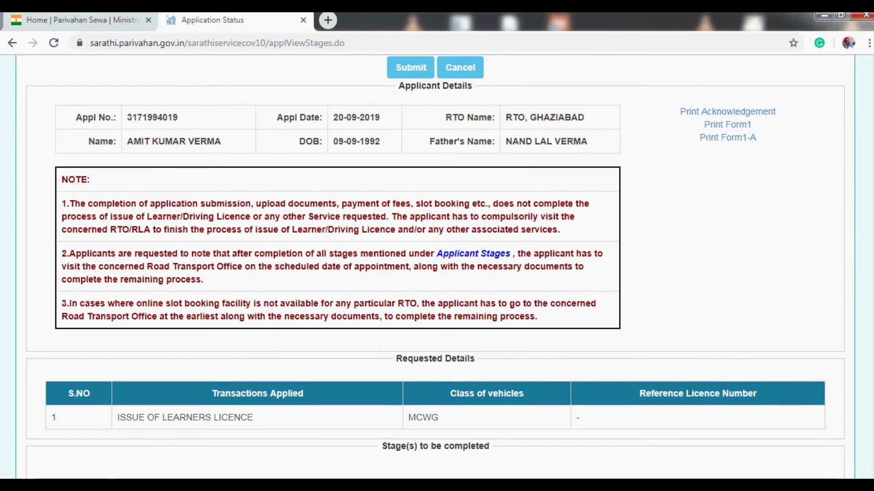
scroll(435, 268, "down", 3)
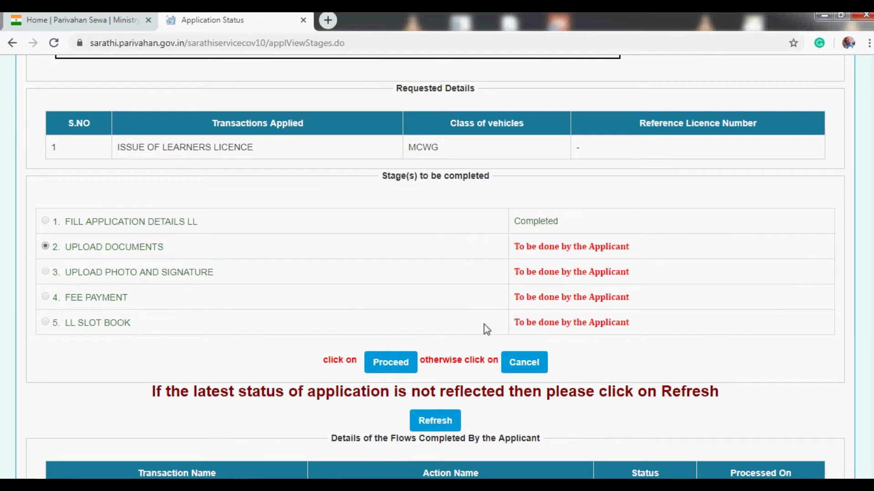
left_click(397, 364)
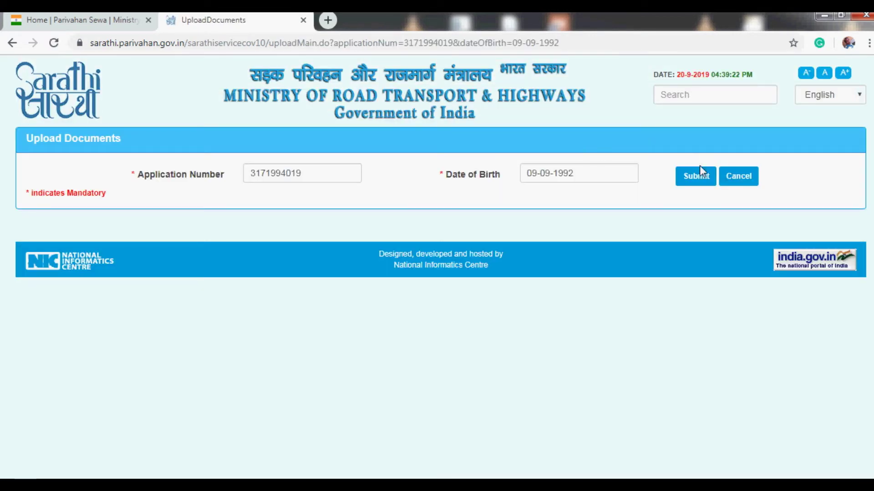
- Submit the prefilled application number and date of birth and confirm applicant details to show the upload form
left_click(702, 178)
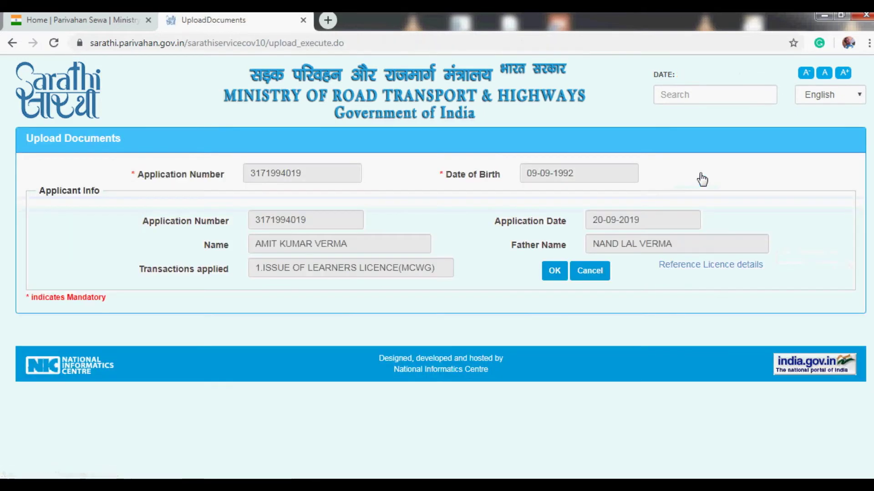
left_click(556, 271)
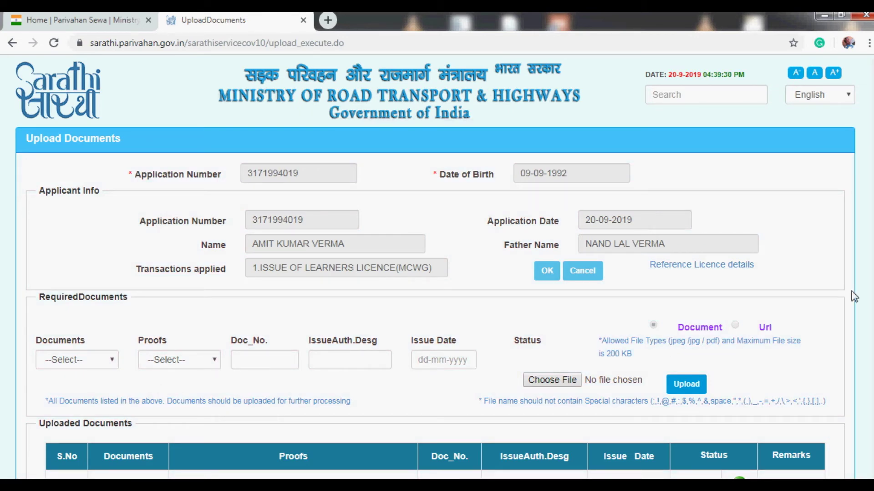
scroll(436, 273, "down", 2)
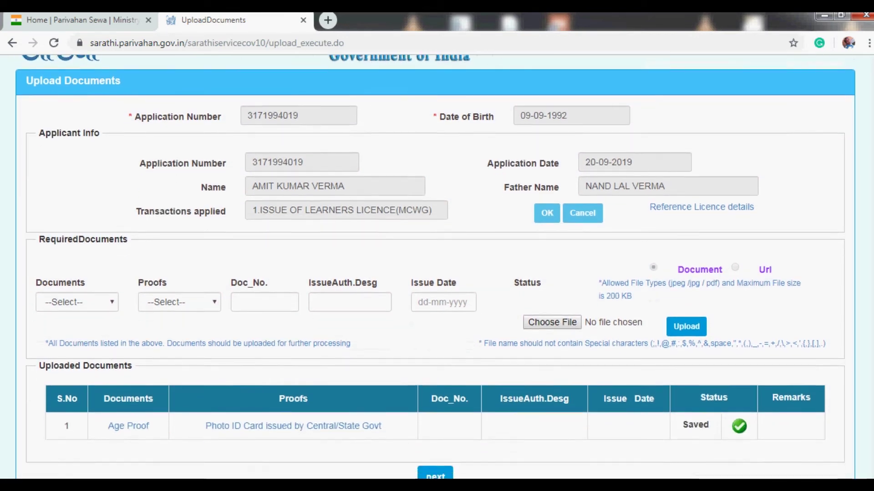
- Upload employment.jpg as Address Proof (Present) with a Notary/Oath Commissioner affidavit, and confirm it's saved
left_click(77, 292)
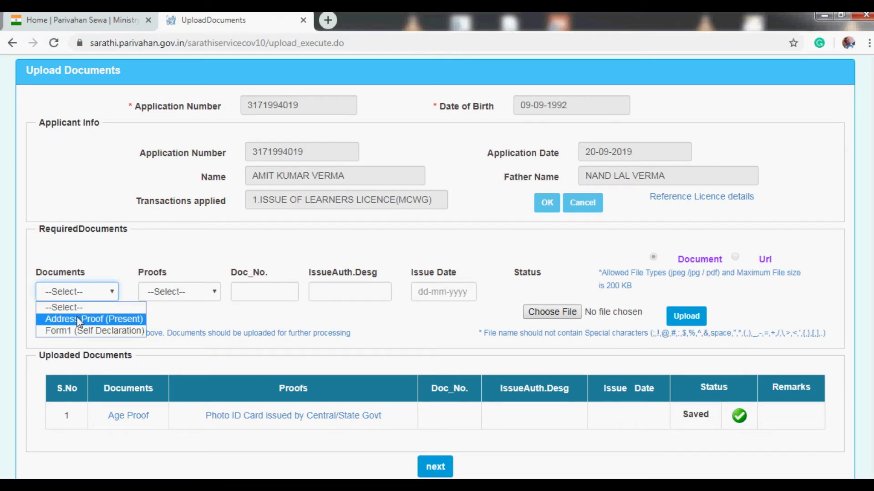
left_click(78, 321)
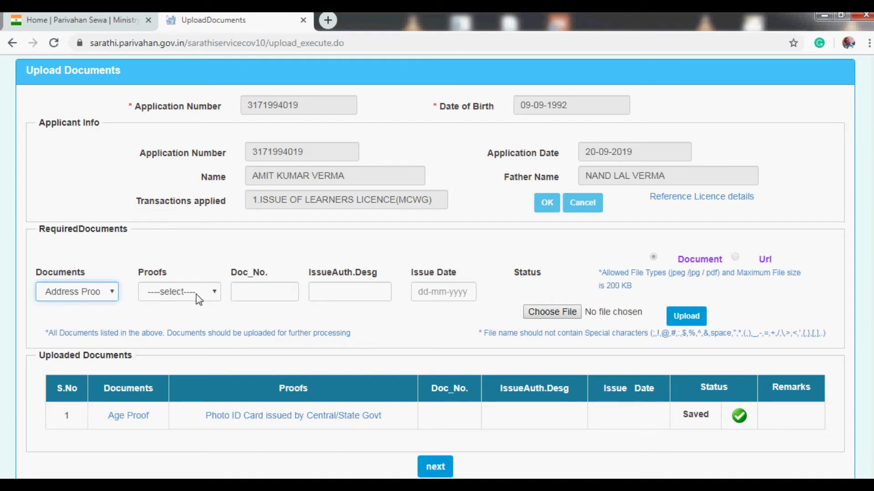
left_click(214, 296)
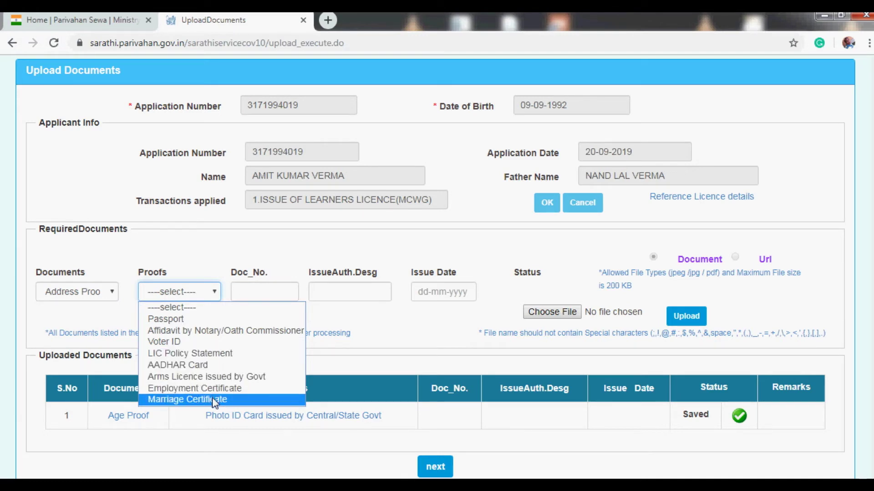
left_click(199, 366)
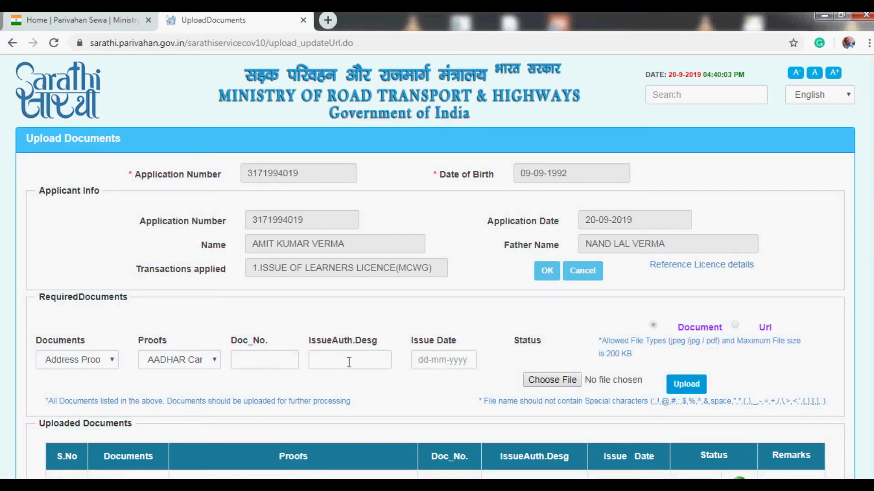
left_click(542, 382)
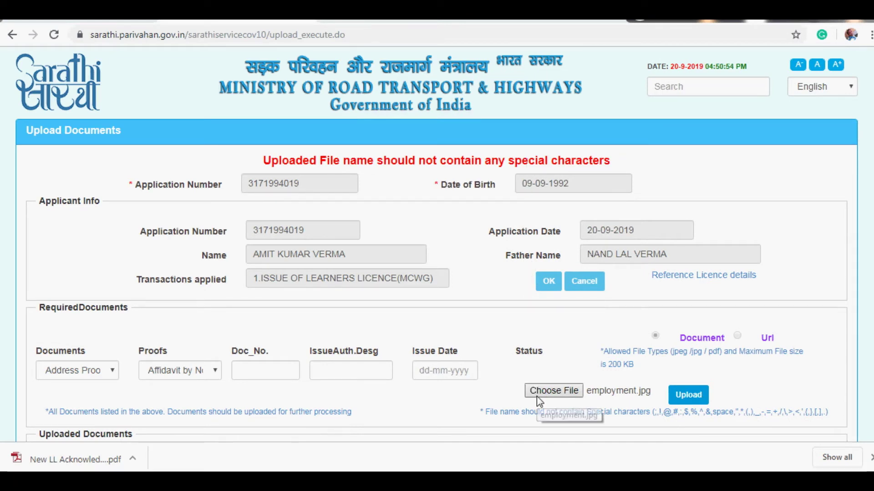
left_click(692, 400)
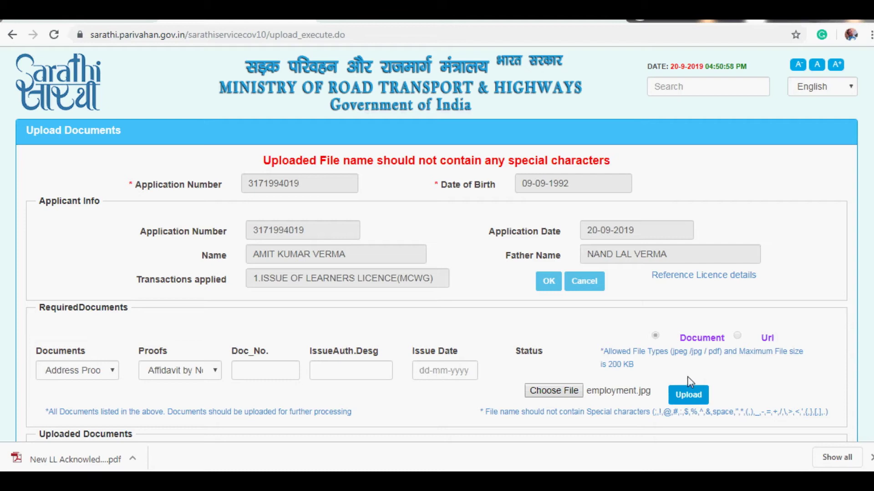
left_click(693, 400)
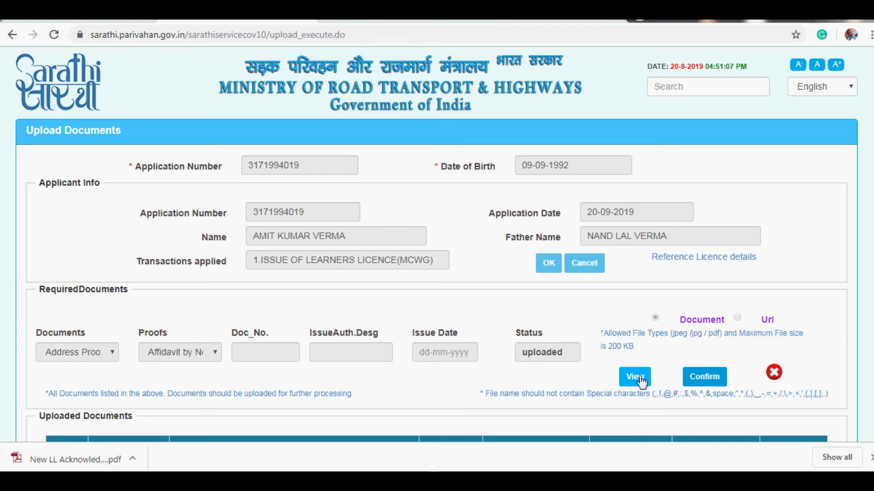
left_click(688, 378)
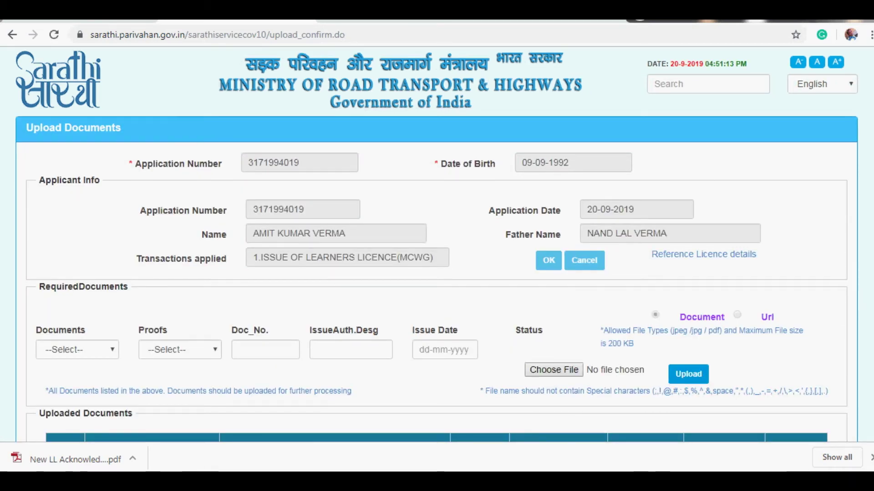
scroll(437, 260, "down", 2)
scroll(437, 259, "down", 2)
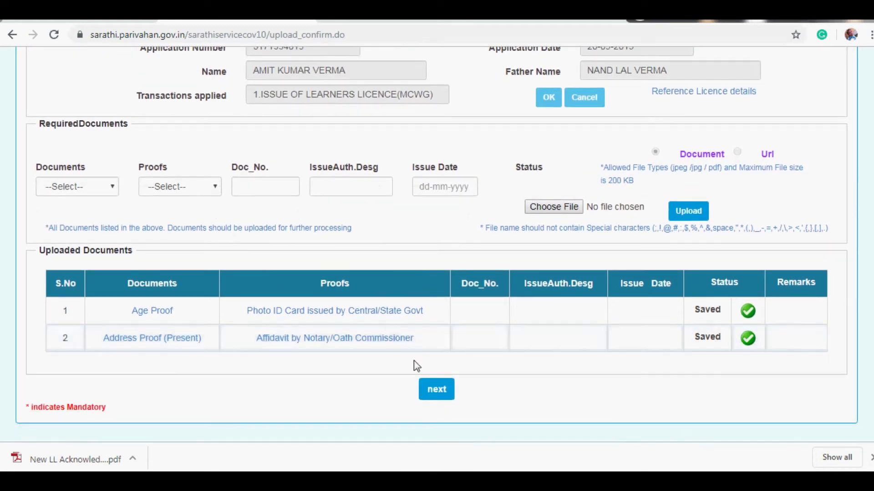
- Return via Application Status and the Upload Documents login to the Documents list for the remaining Form1
left_click(432, 390)
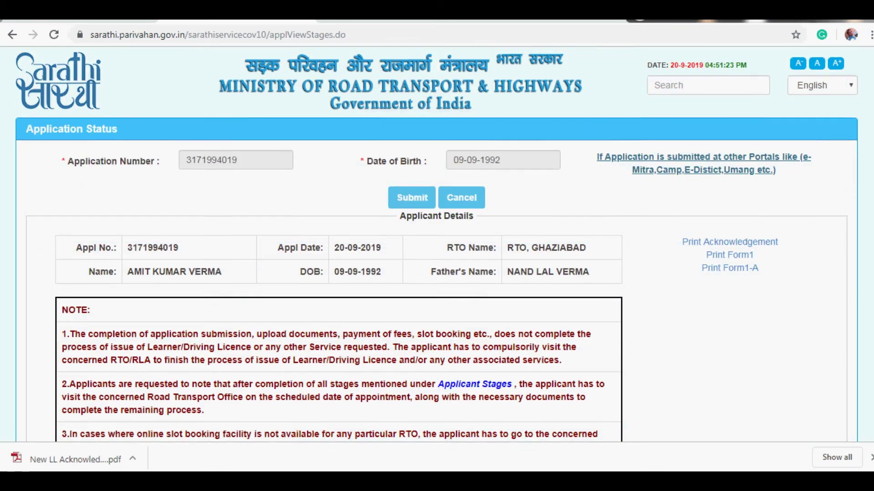
scroll(437, 244, "down", 5)
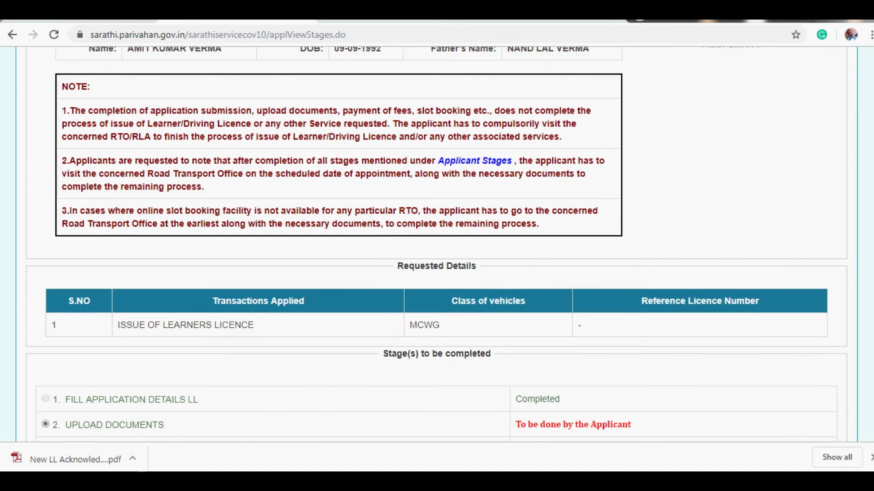
scroll(437, 246, "down", 3)
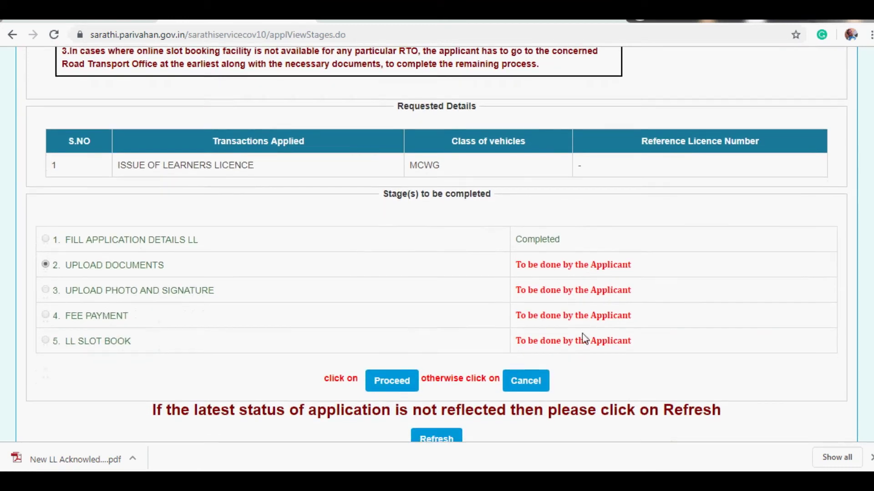
left_click(394, 385)
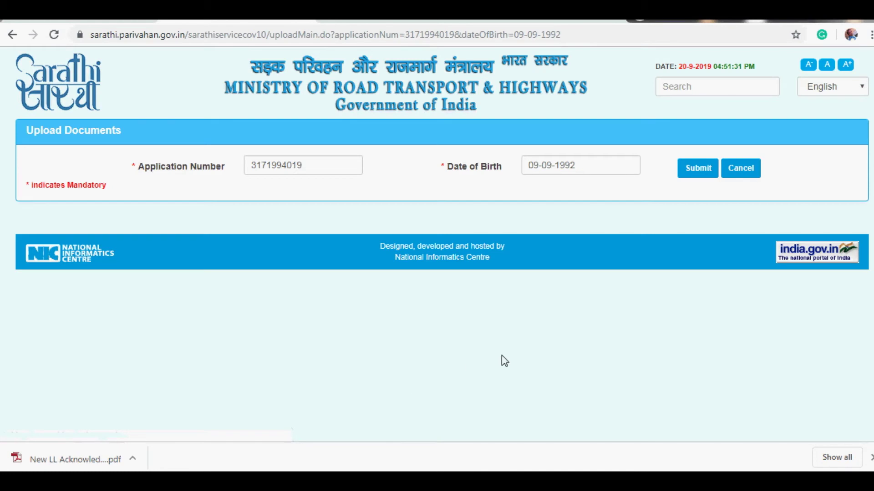
left_click(690, 177)
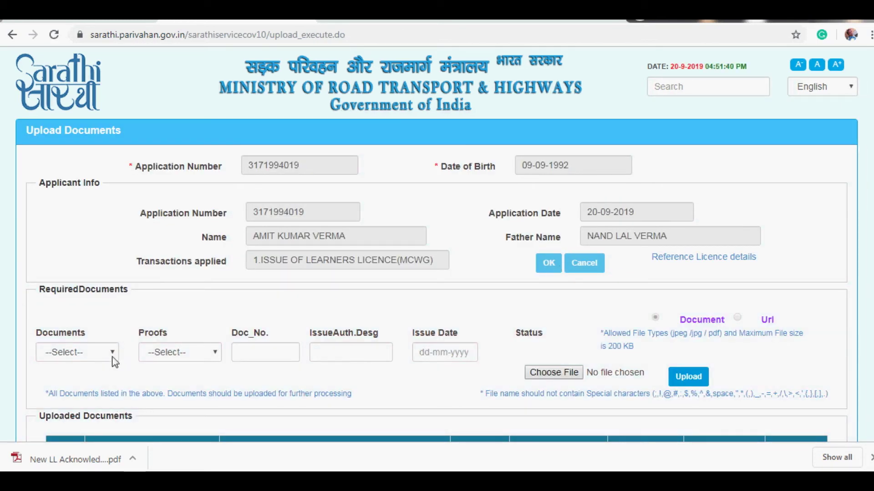
left_click(113, 355)
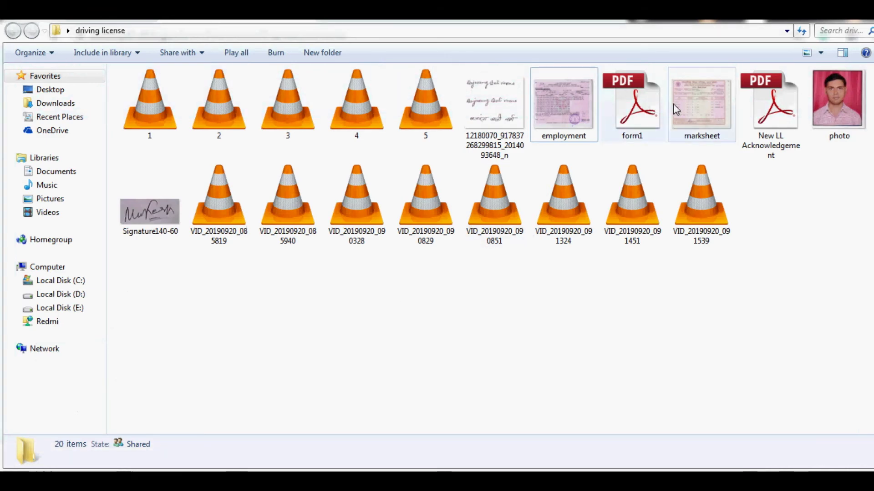
- Open New LL Acknowledgement.pdf in Adobe Reader, review its Form 1 pages, and close it
left_click(633, 104)
left_click(757, 112)
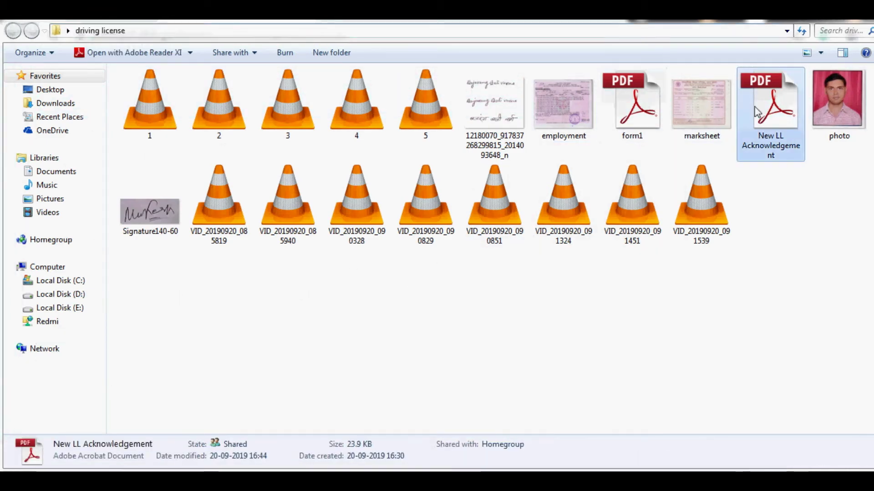
double_click(757, 111)
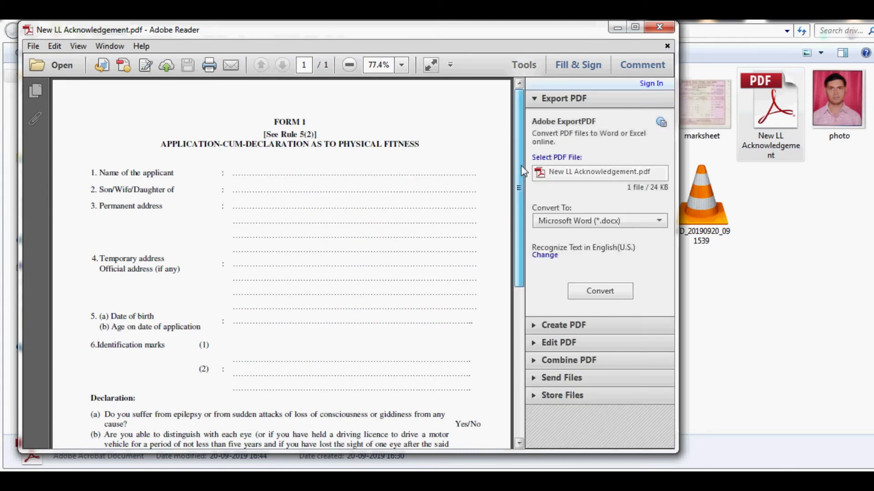
left_click_drag(522, 167, 515, 186)
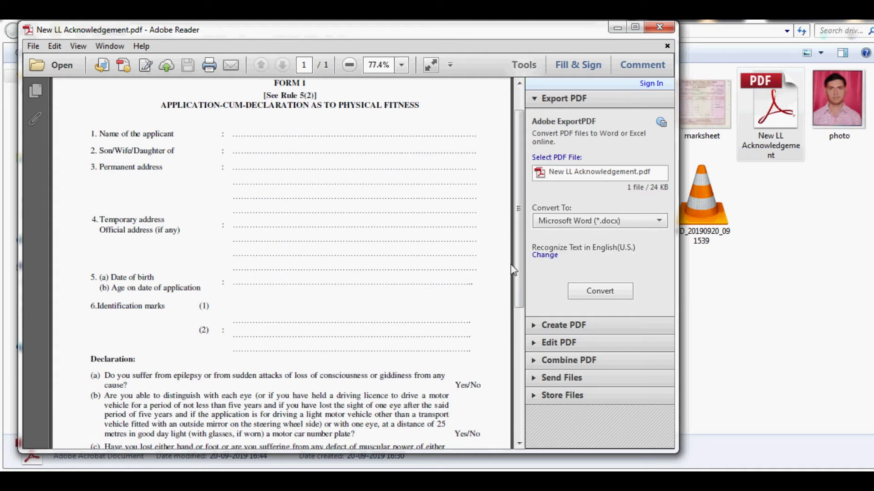
left_click_drag(516, 270, 517, 400)
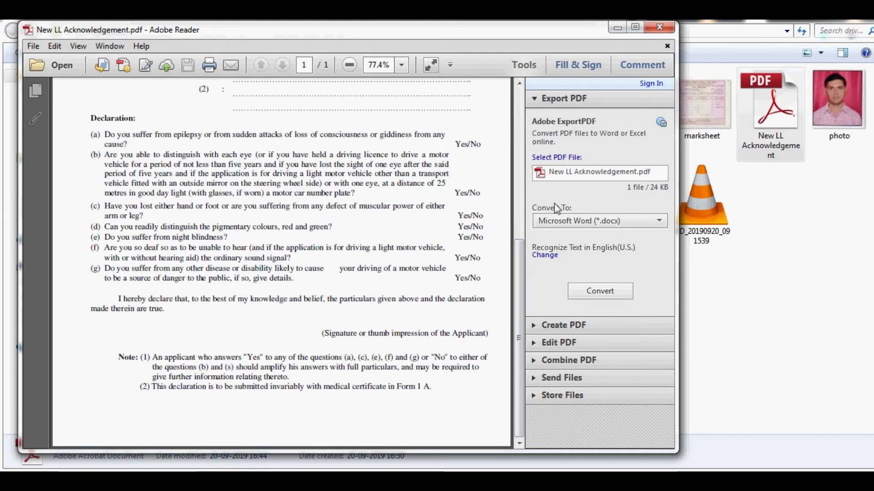
left_click(659, 29)
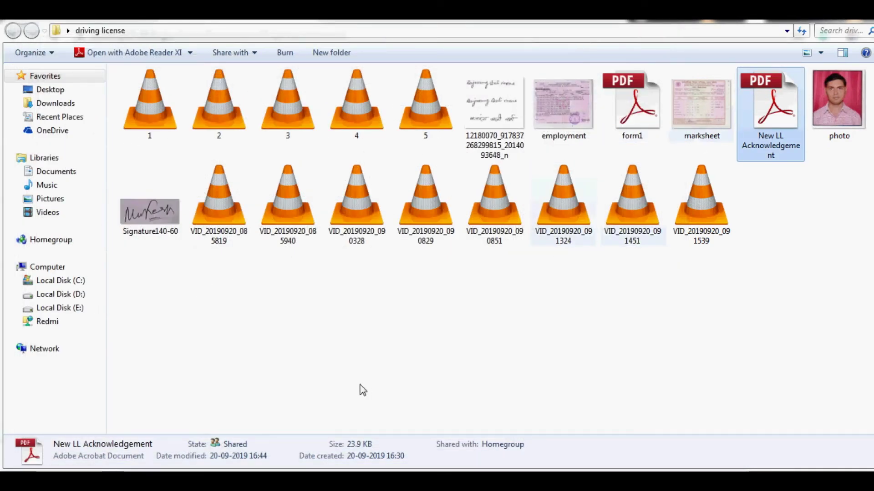
- Back on the upload page, set Form1 (Self Declaration) as both the document and proof type
left_click(404, 442)
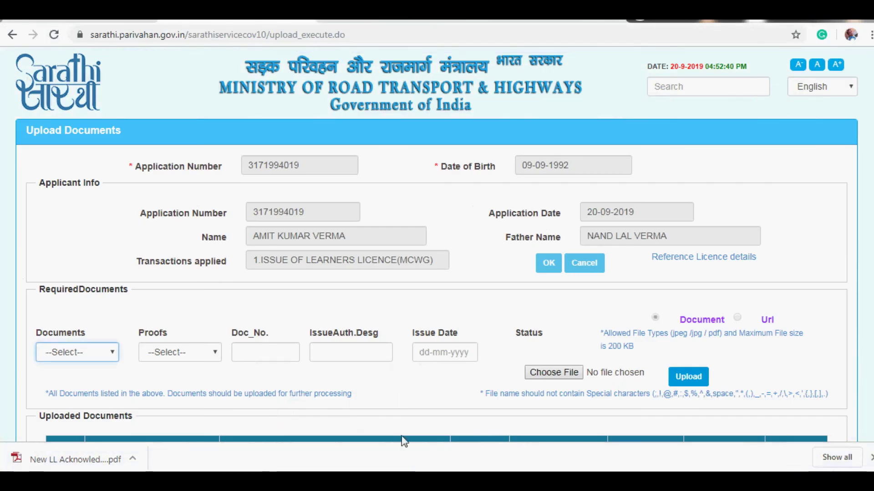
left_click(569, 374)
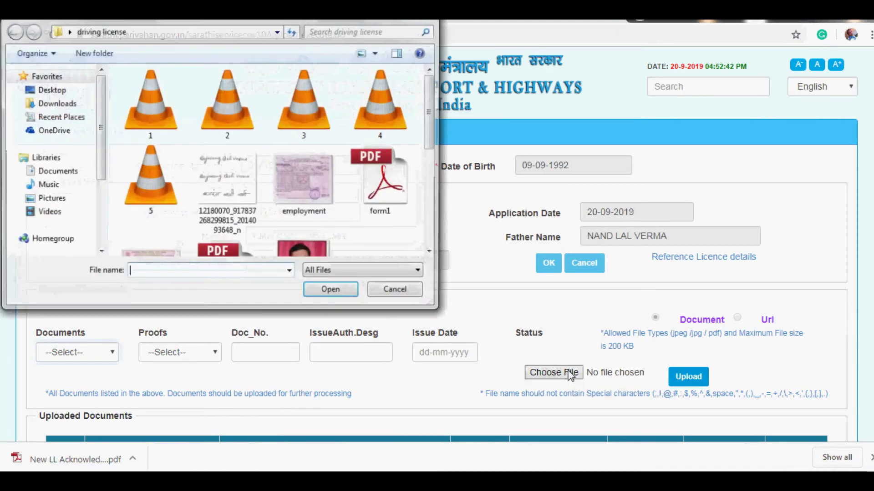
left_click(384, 290)
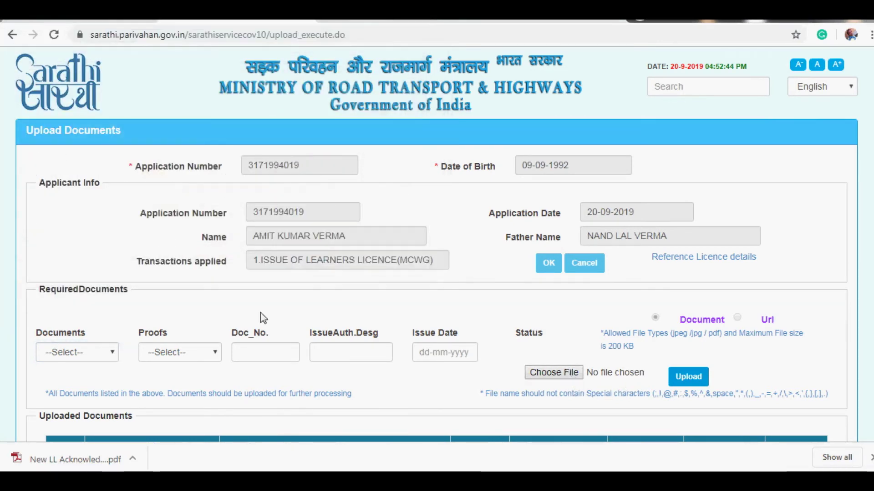
left_click(113, 353)
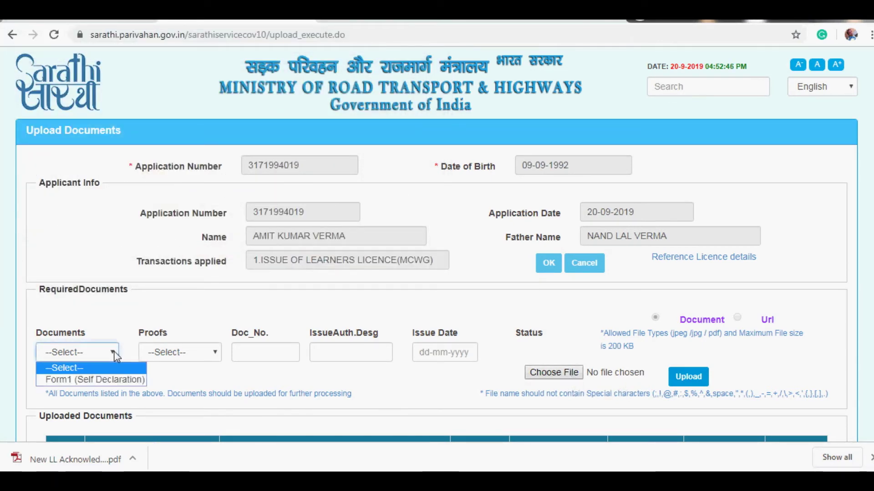
left_click(113, 381)
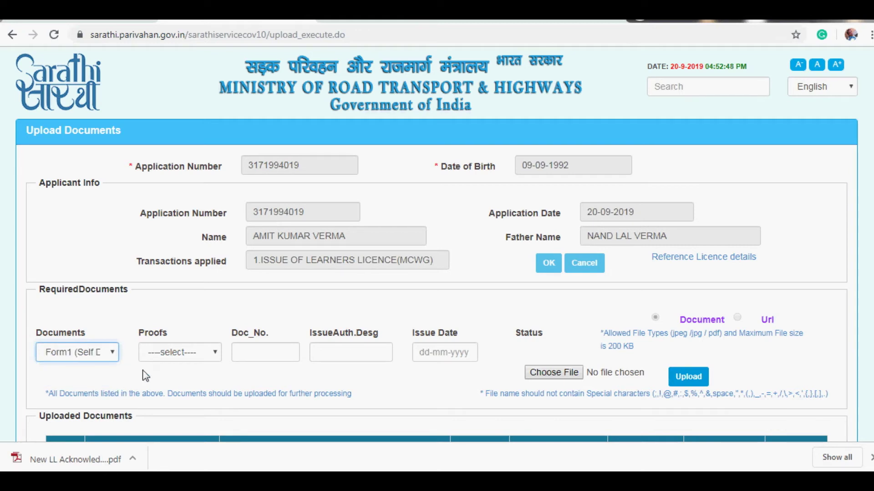
left_click(215, 355)
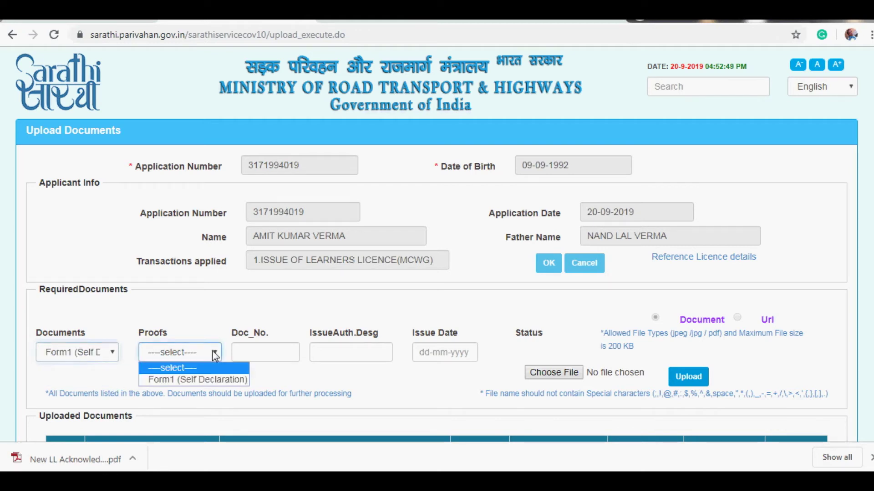
left_click(217, 381)
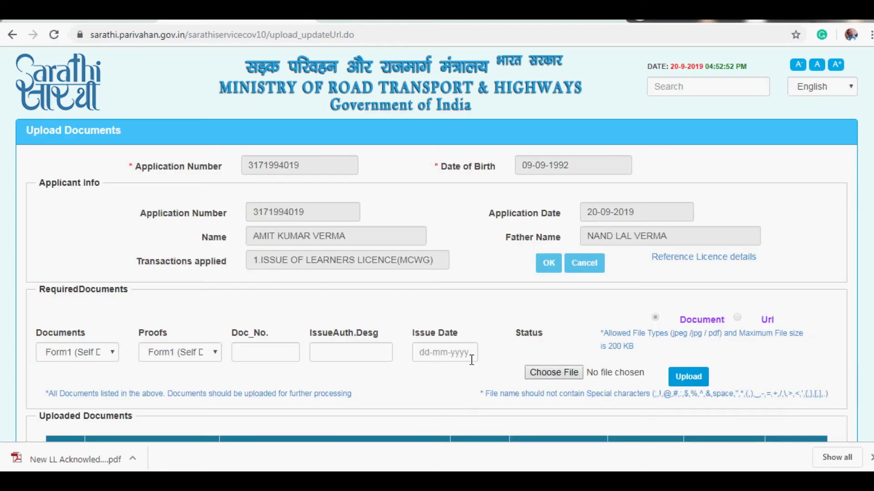
- Upload New LL Acknowledgement.pdf as the Form1 file, confirm it, and verify all three documents are saved
left_click(563, 380)
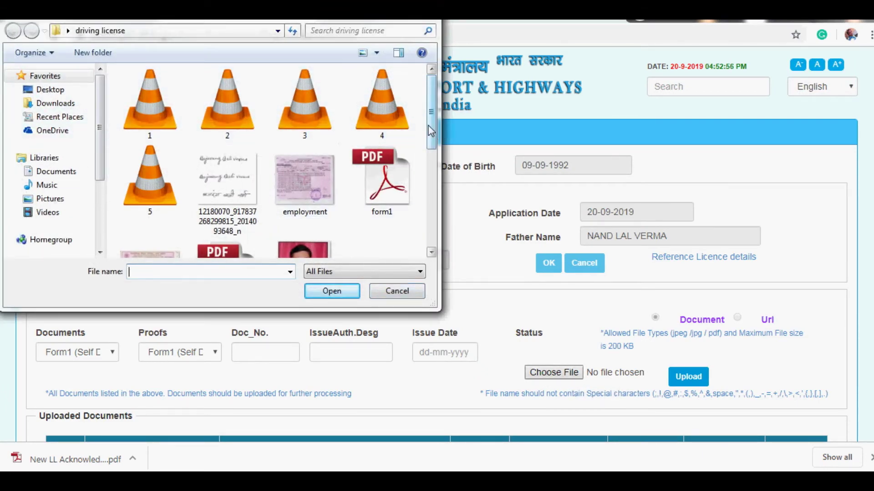
left_click_drag(431, 131, 430, 192)
double_click(246, 112)
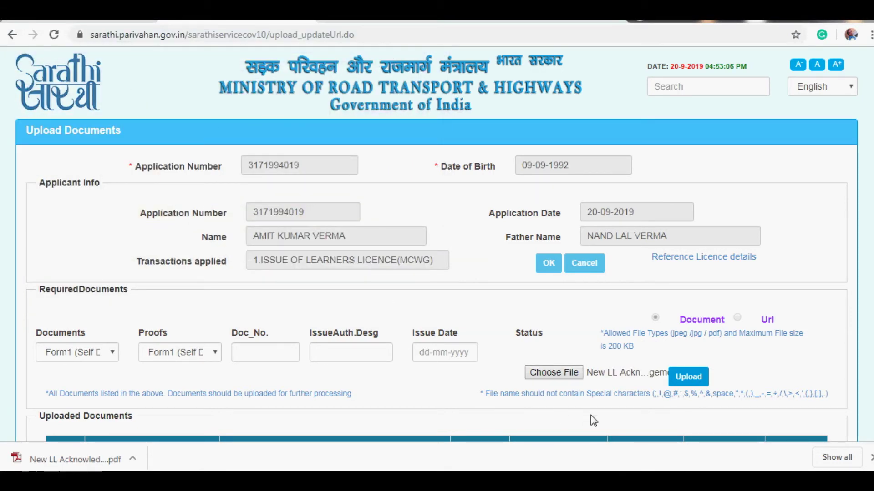
left_click(683, 382)
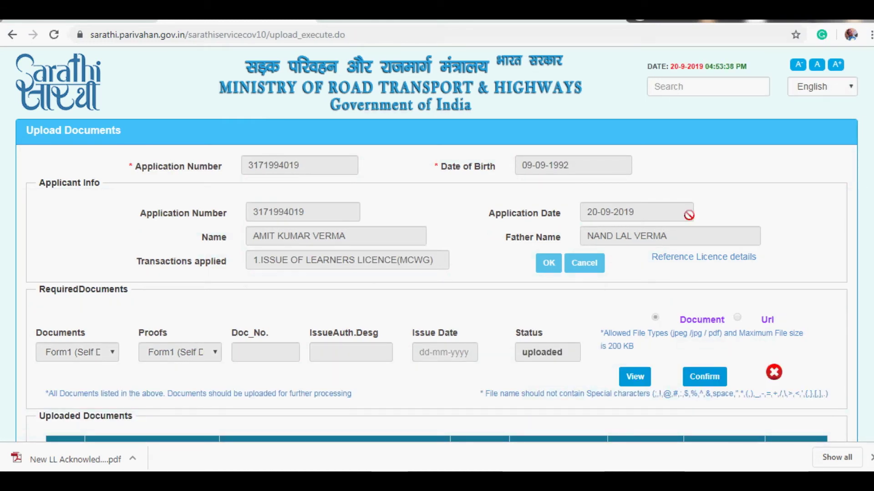
left_click(706, 379)
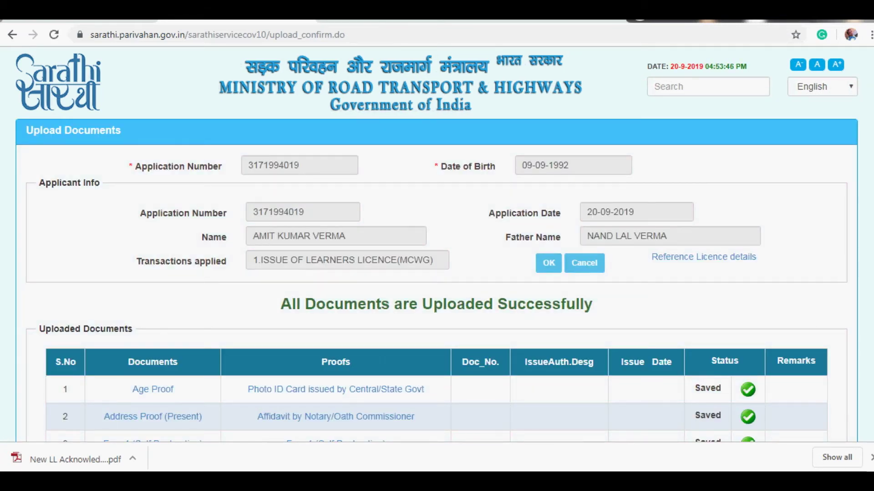
scroll(437, 245, "down", 3)
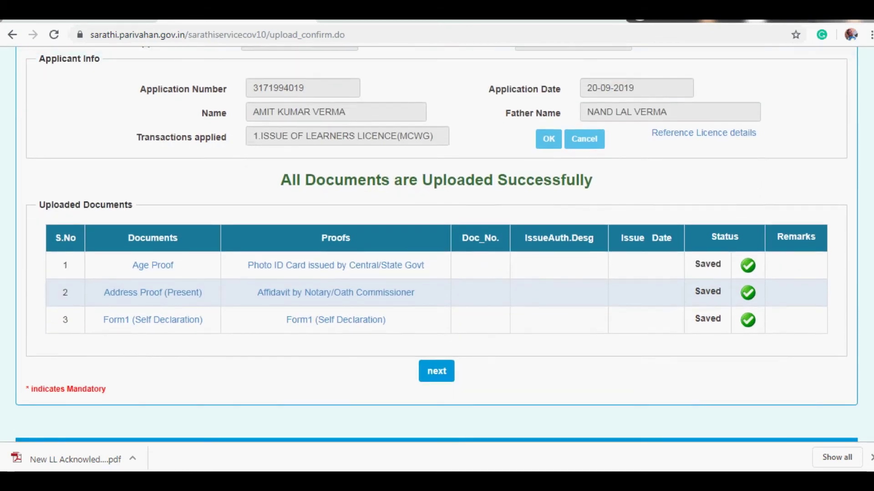
- Continue past the uploaded documents and proceed to the Upload Photo and Signature stage
left_click(448, 373)
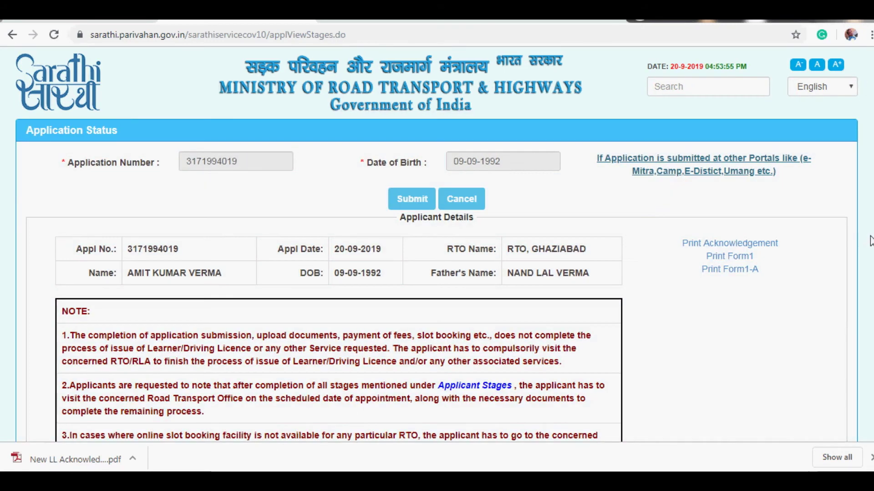
scroll(436, 246, "down", 5)
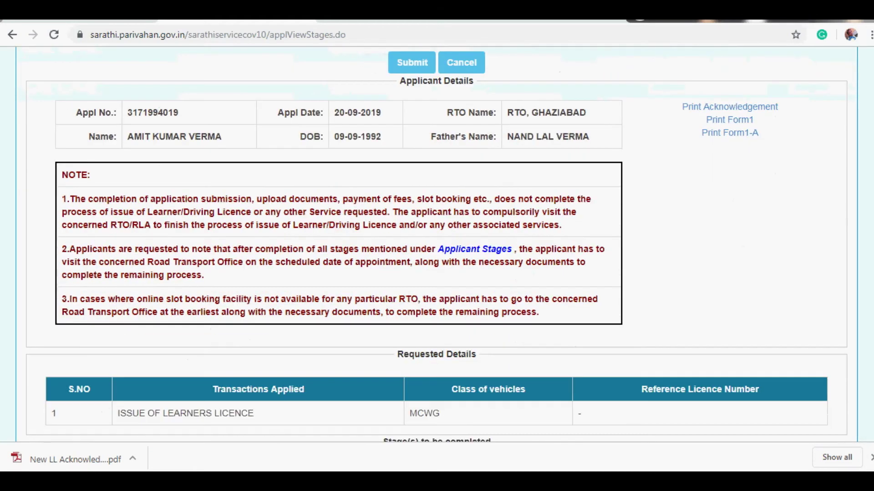
scroll(873, 324, "down", 3)
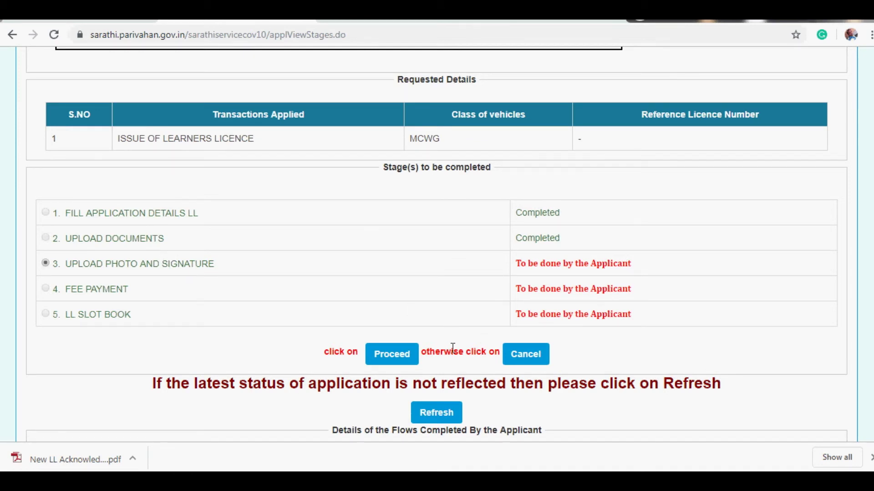
left_click(410, 355)
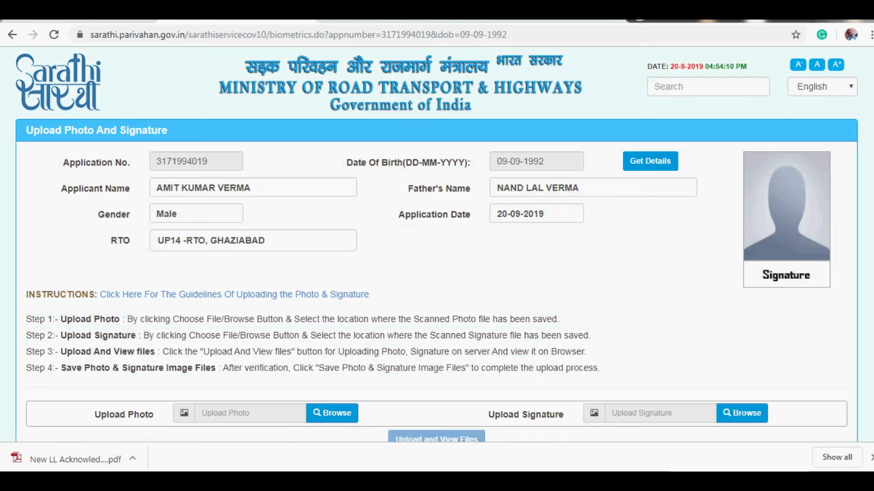
- Select photo.jpg as the applicant photo and Signature140-60.jpg as the signature image
scroll(437, 259, "down", 2)
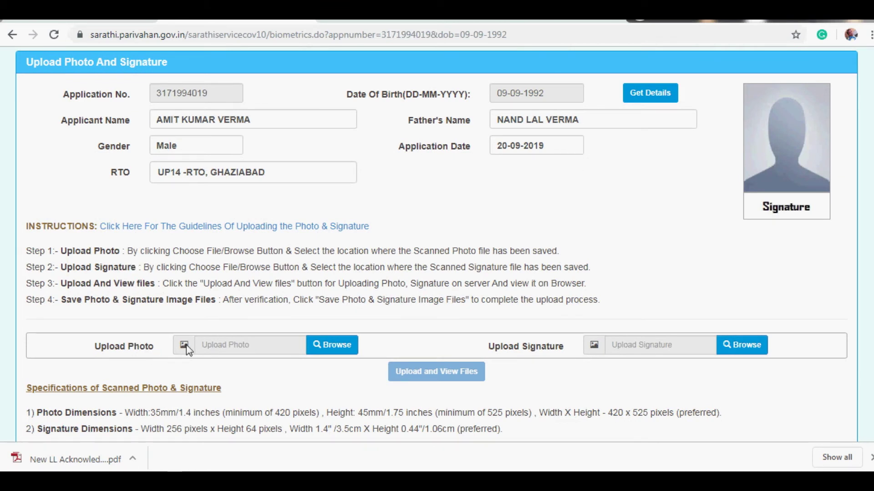
left_click(342, 345)
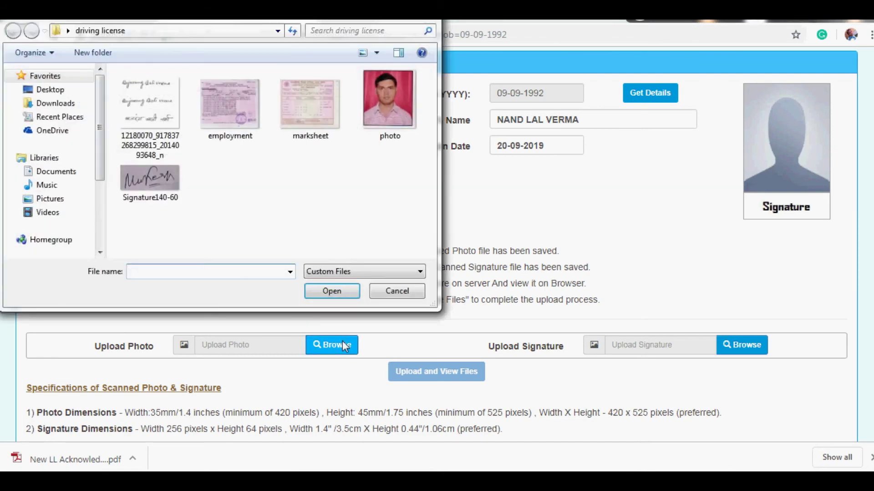
double_click(394, 109)
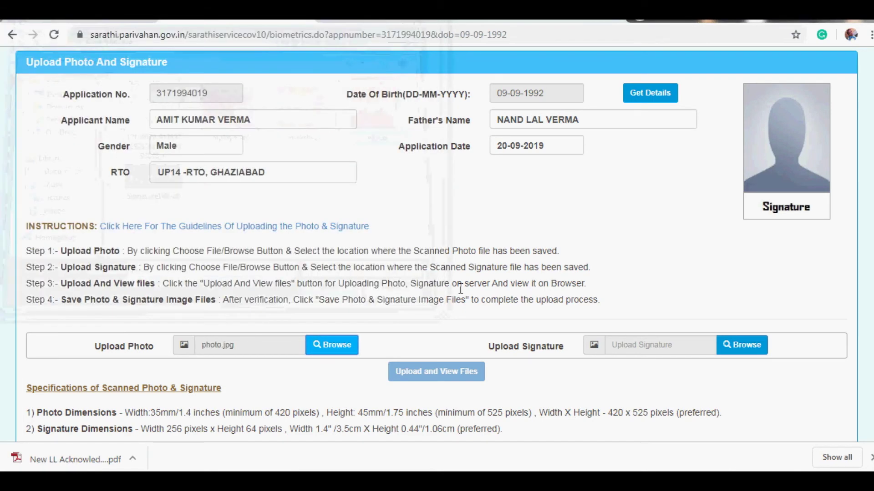
left_click(738, 345)
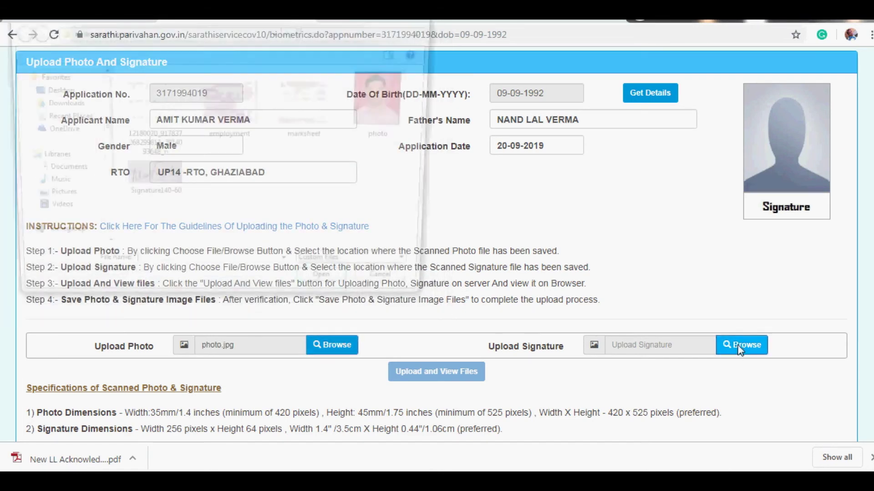
double_click(159, 182)
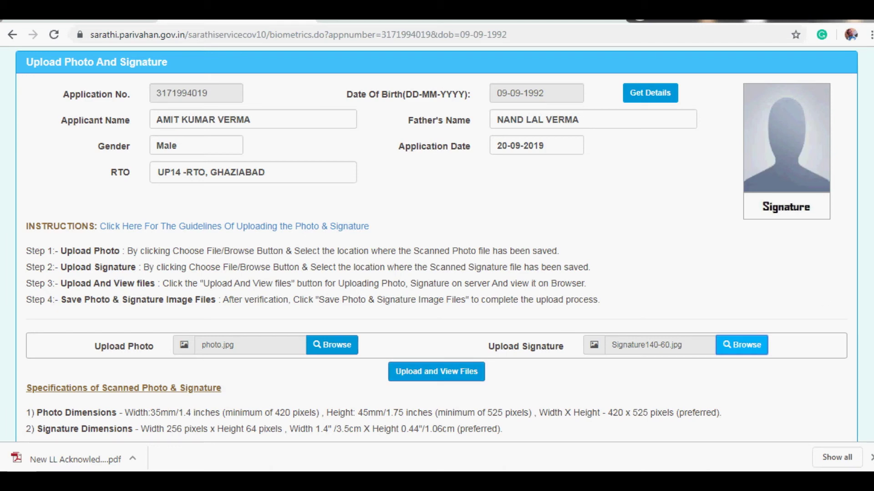
- Upload both files for preview and save them, getting the 'Inserted Successfully...' message
scroll(824, 320, "down", 2)
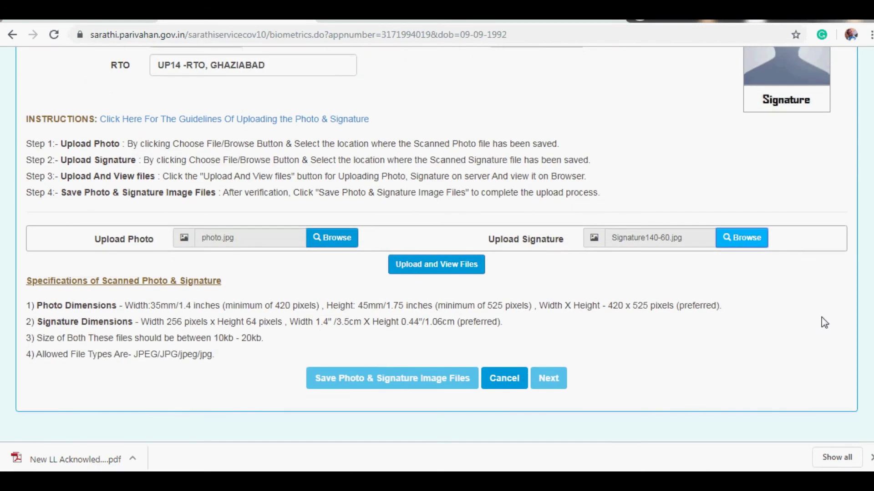
left_click(450, 269)
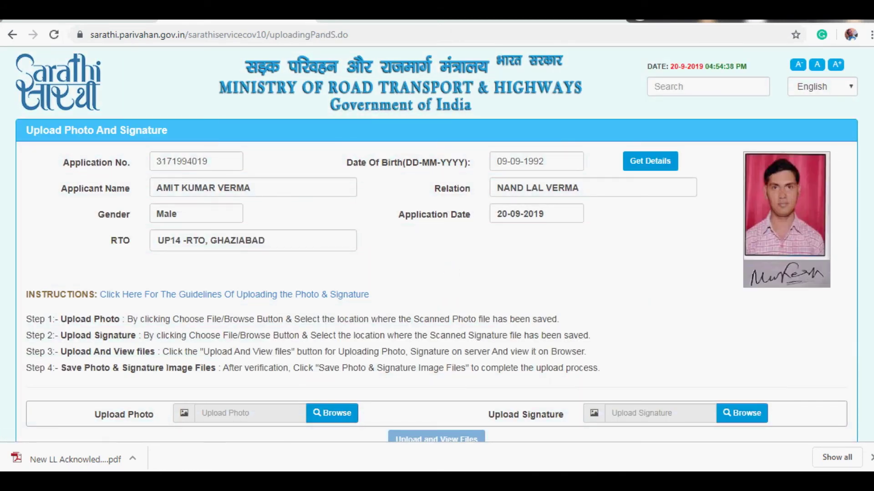
scroll(437, 246, "down", 2)
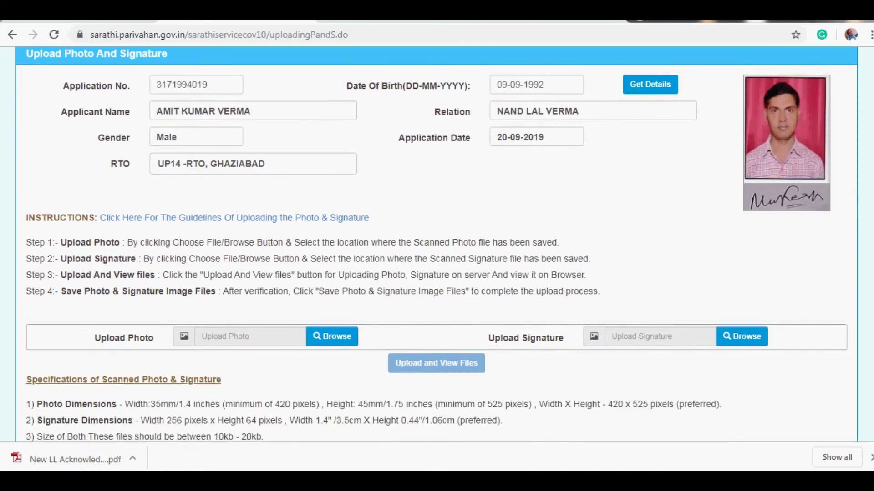
scroll(497, 284, "down", 2)
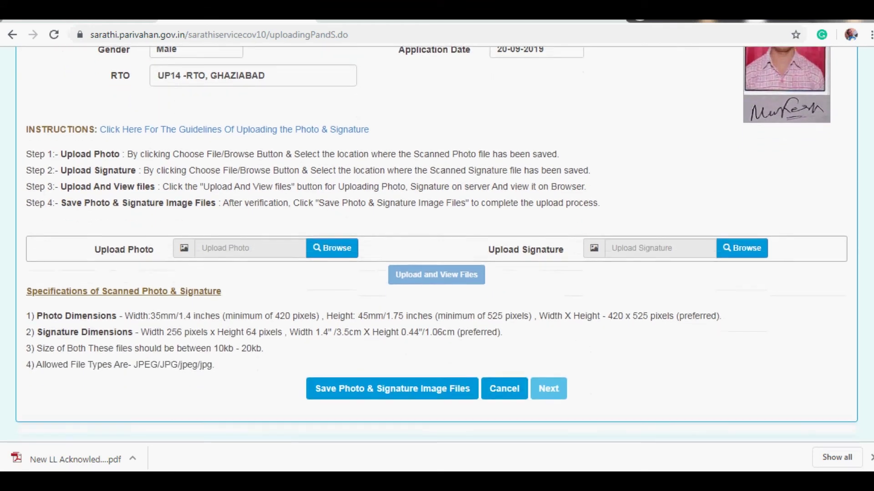
left_click(405, 376)
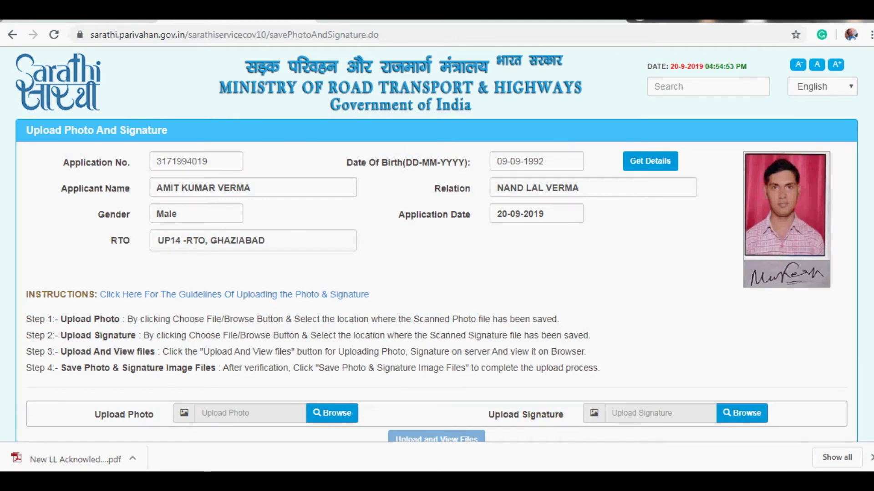
scroll(437, 245, "down", 4)
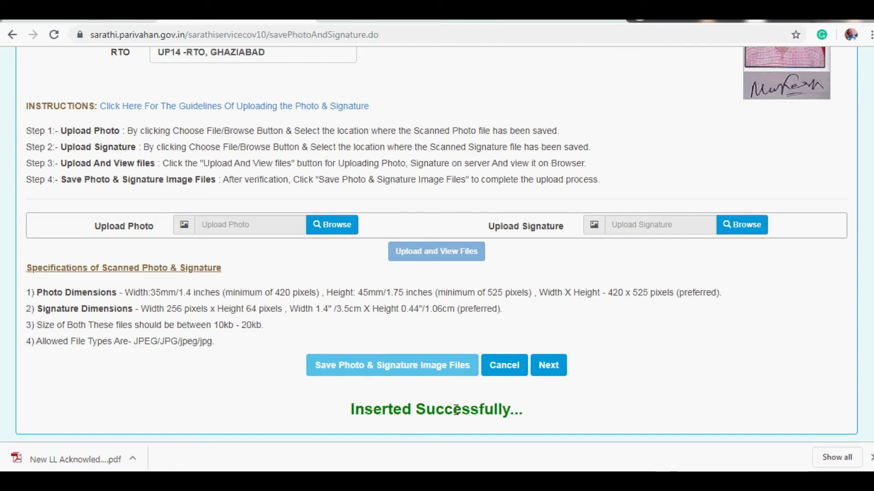
- Move on from the application status stages with Fee Payment selected to the 200.00 fee page
left_click(549, 368)
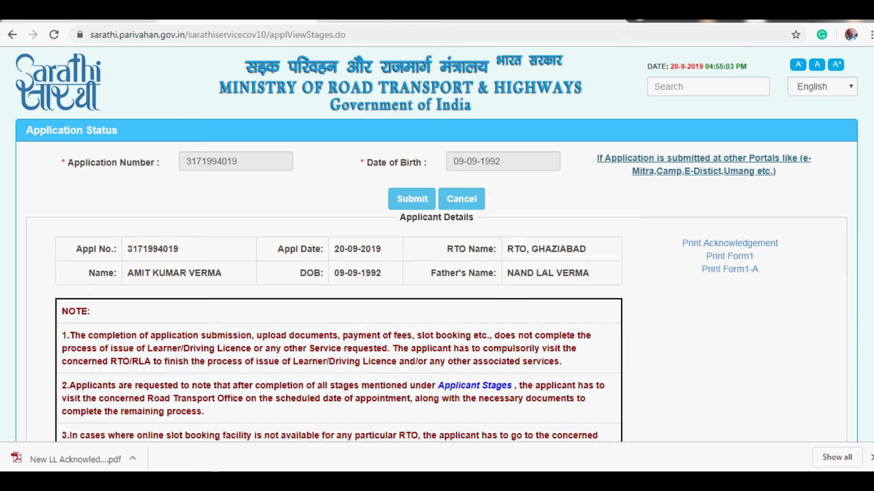
scroll(437, 244, "down", 7)
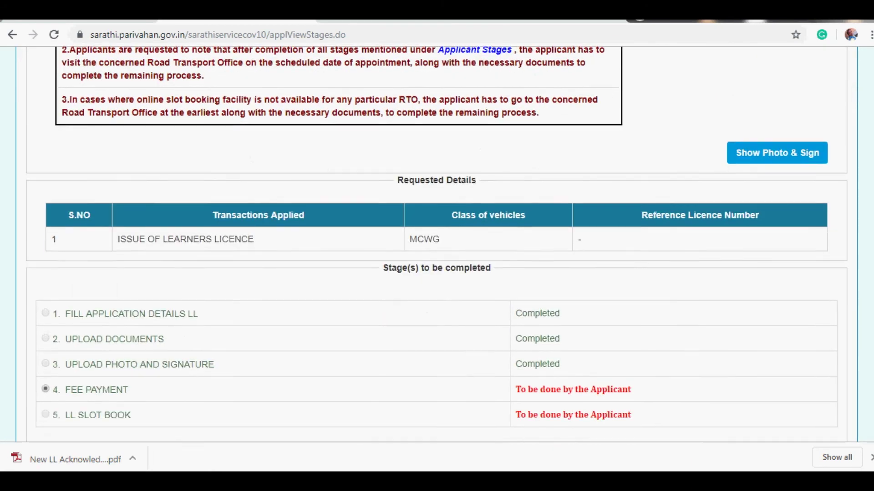
scroll(436, 244, "down", 2)
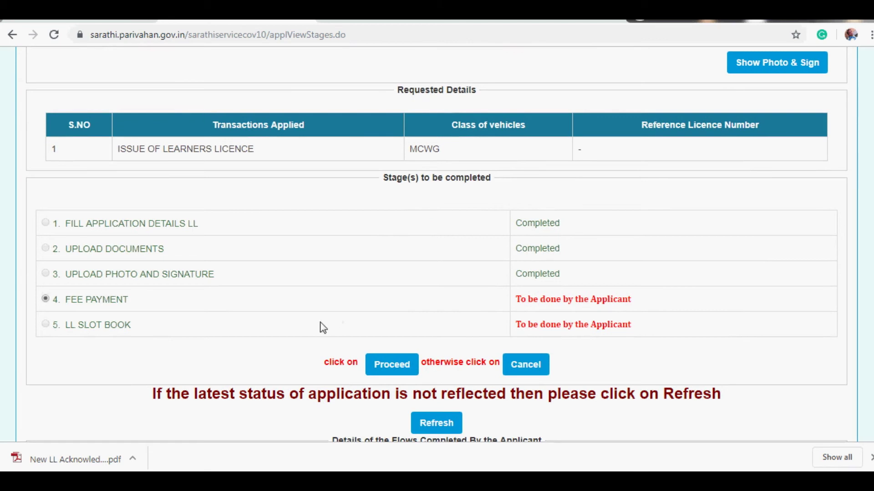
left_click(380, 373)
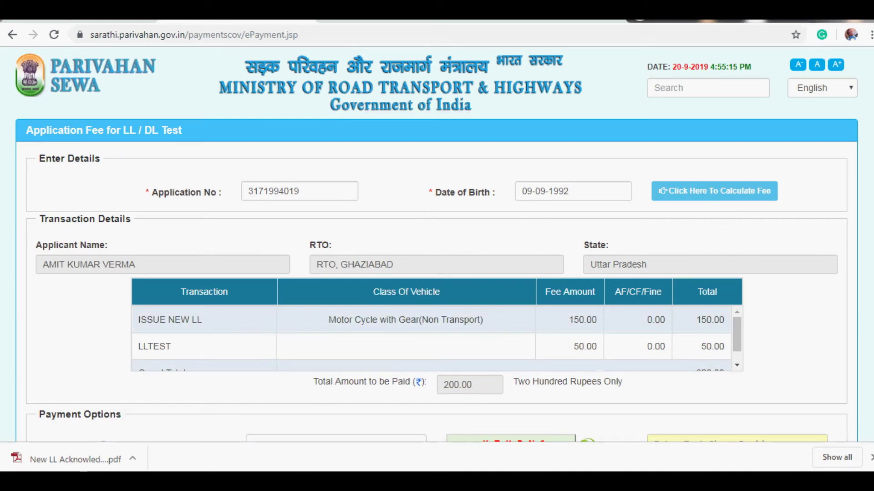
- Choose STATE BANK OF INDIA as the payment gateway, enter the captcha and submit Pay Now
scroll(437, 244, "down", 3)
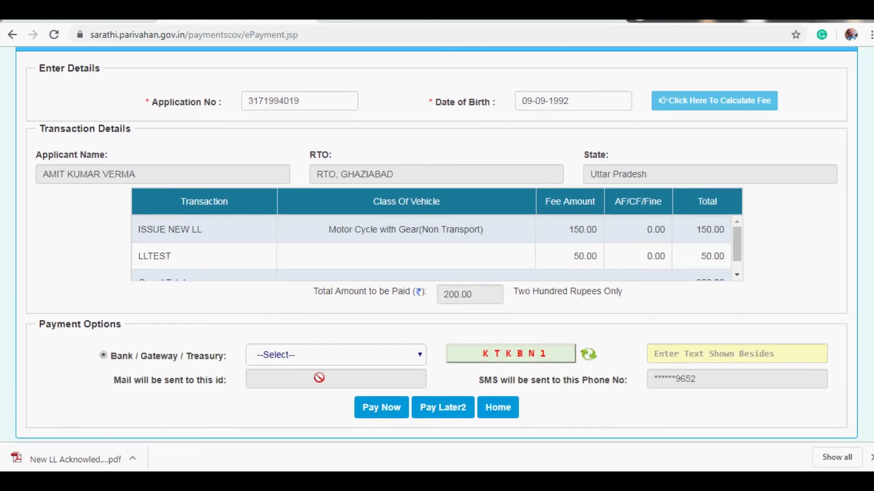
left_click(418, 356)
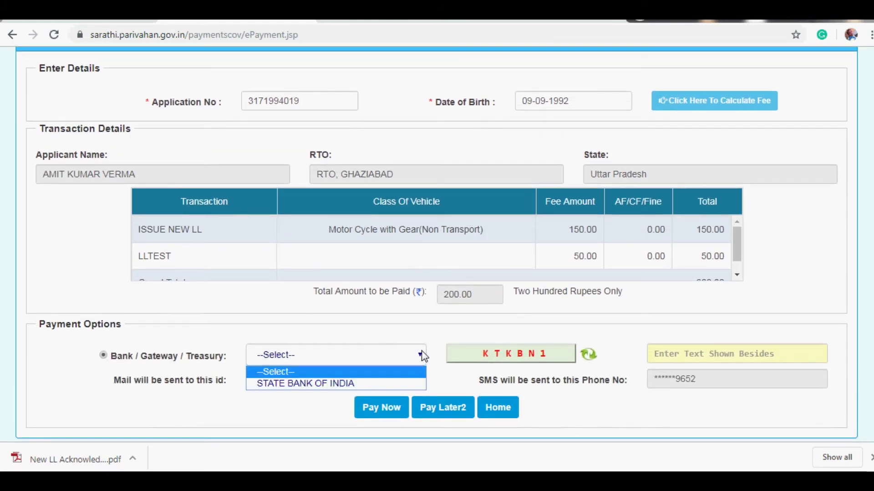
left_click(368, 387)
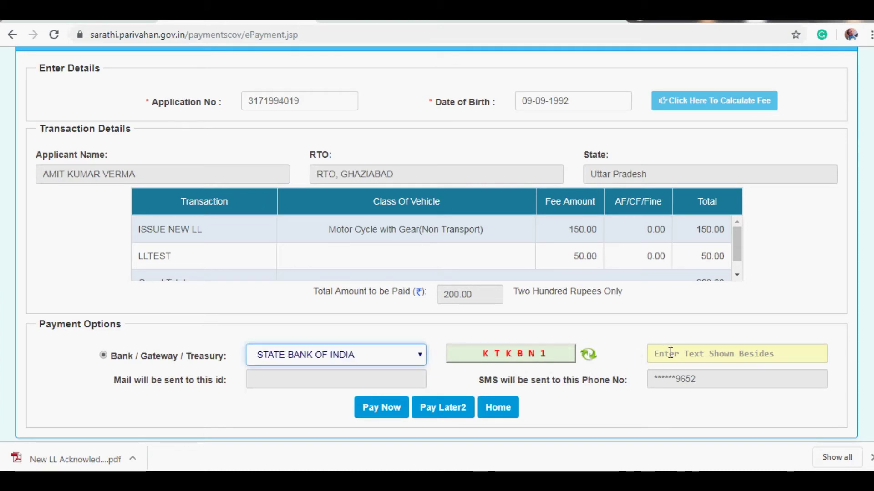
left_click(657, 354)
type("KTKBN1")
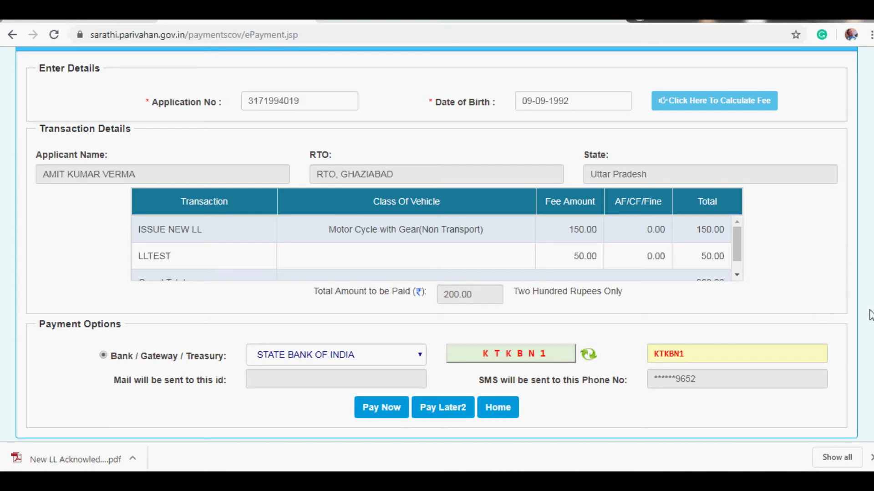
scroll(436, 259, "down", 1)
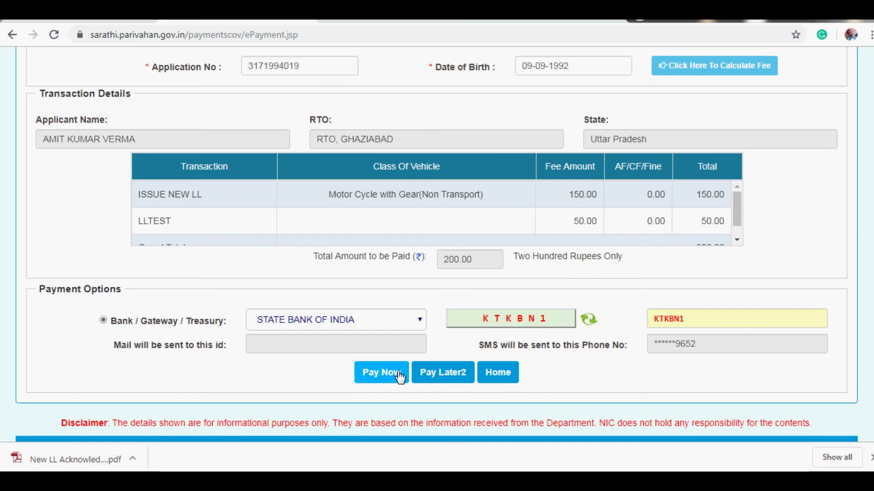
left_click(398, 376)
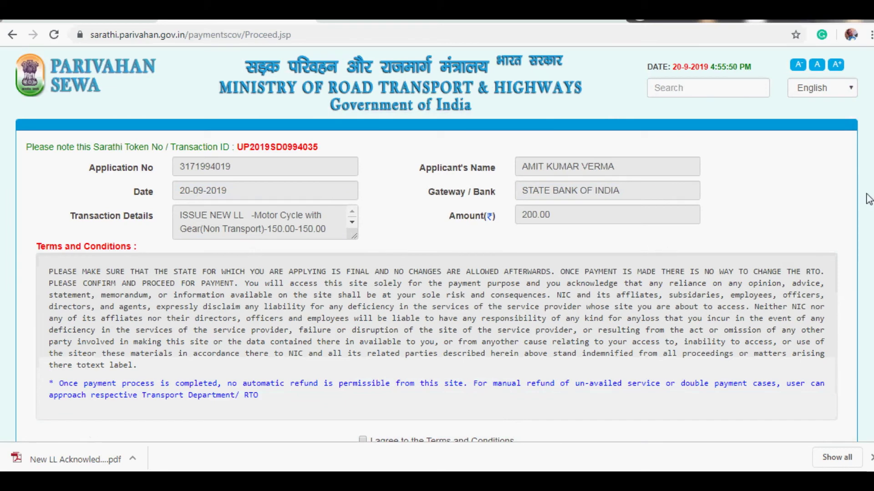
- Agree to the Terms and Conditions and proceed to the State Bank payment gateway
scroll(461, 278, "down", 3)
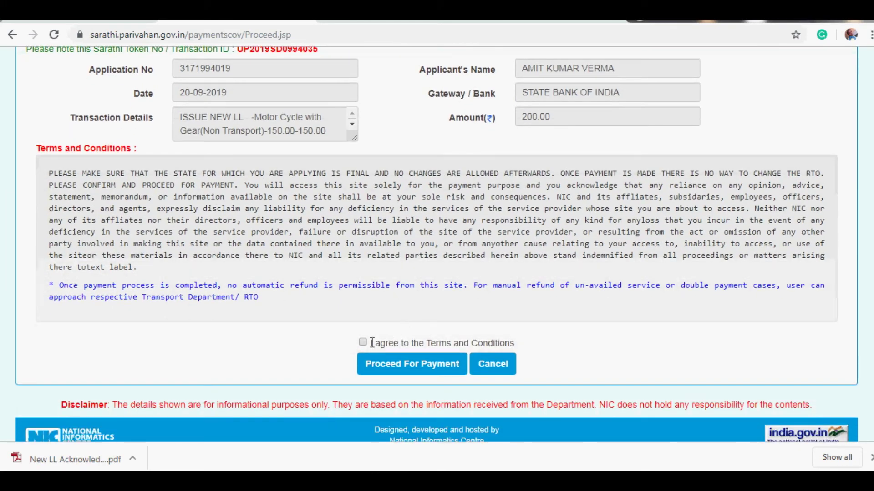
left_click(363, 343)
left_click(417, 367)
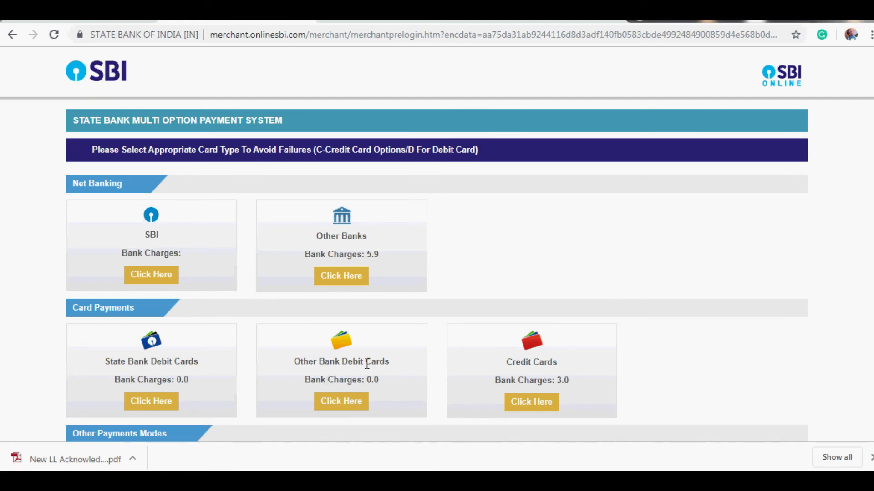
- Pay with an Other Bank Debit Card and confirm the 200-rupee Transport Department payment details
left_click(356, 401)
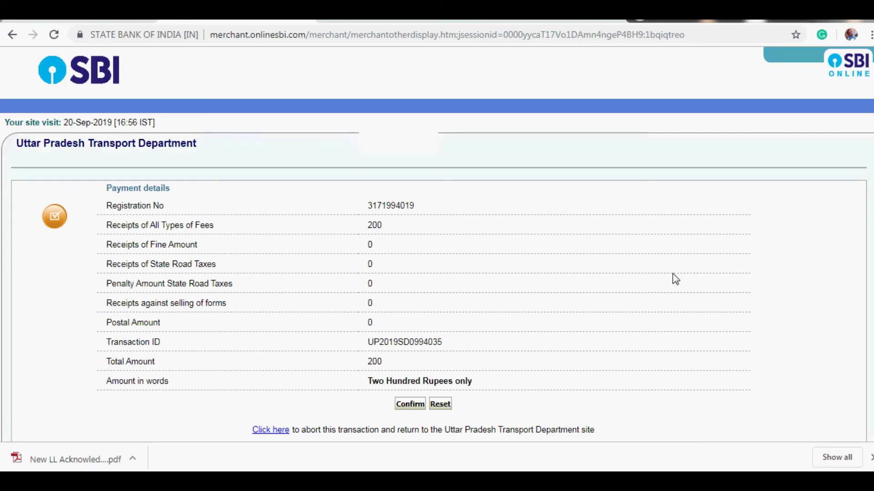
scroll(577, 224, "down", 1)
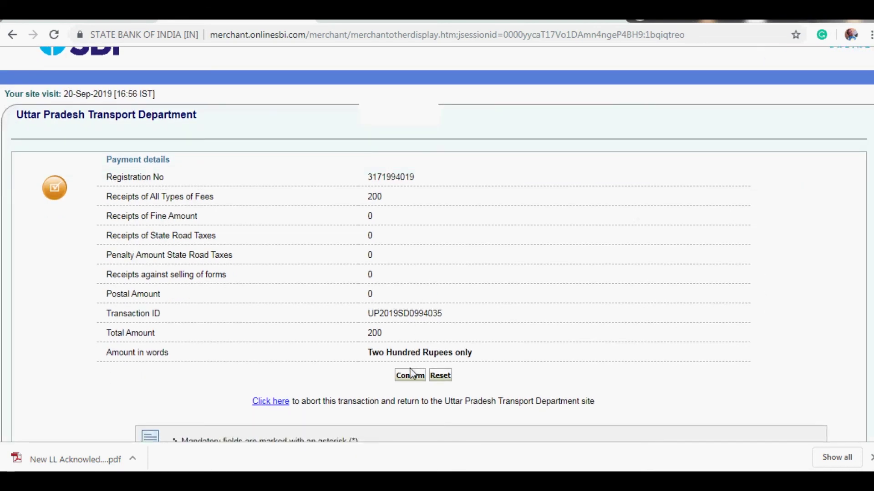
left_click(410, 376)
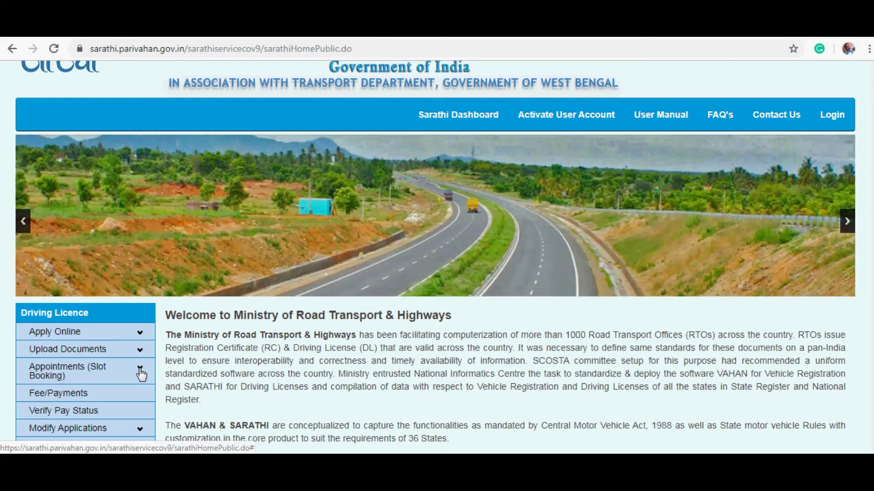
- Open the Learners Licence Test slot-booking page under Appointments and select sarathiservice
left_click(140, 372)
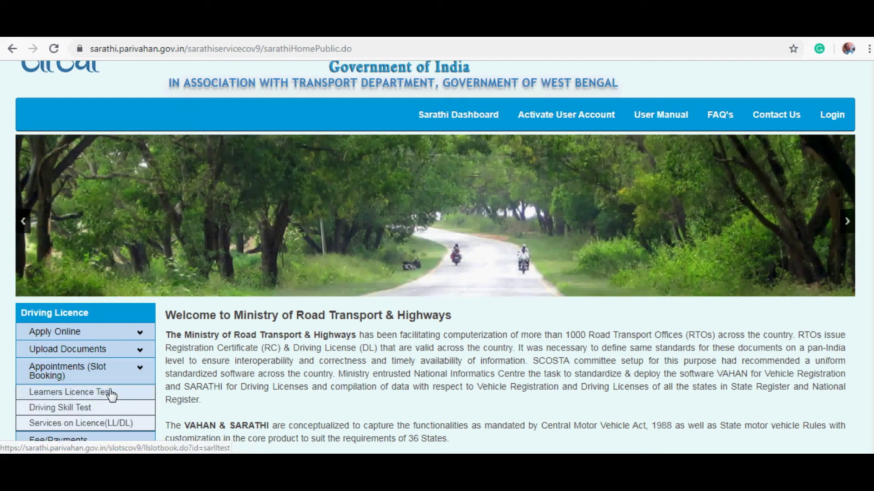
left_click(112, 393)
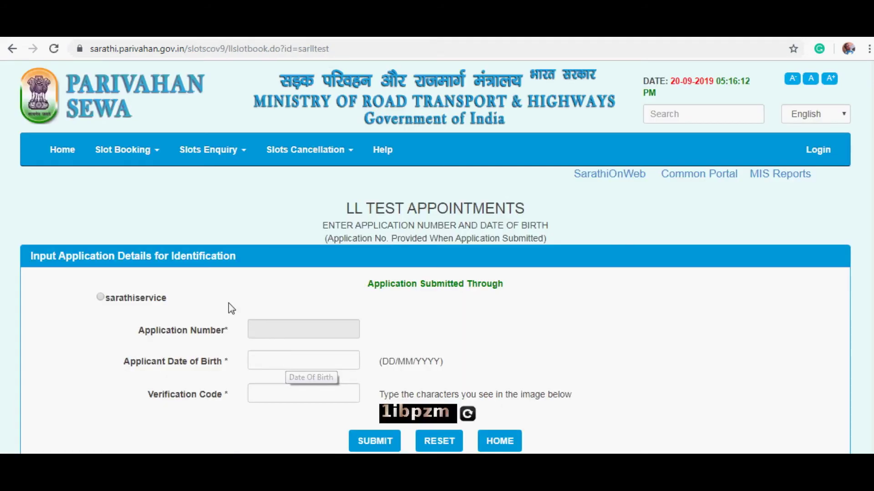
left_click(101, 298)
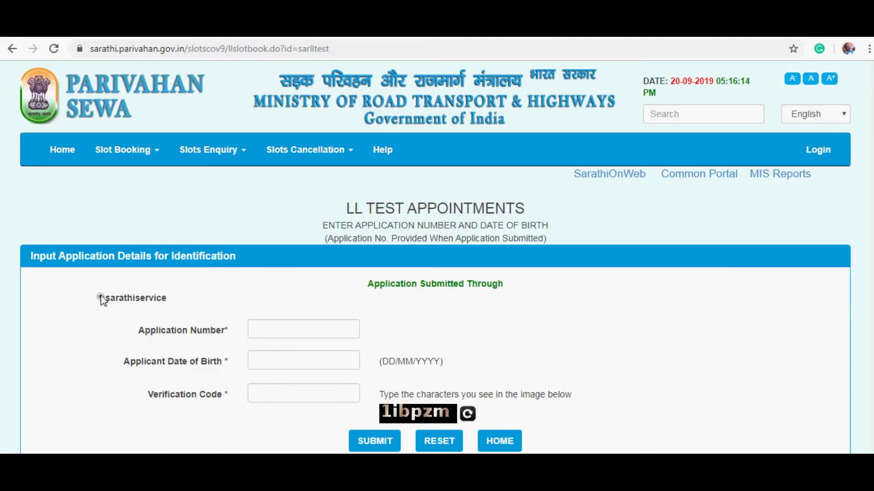
- Enter the application number, date of birth and captcha, then submit for slot booking
left_click(263, 330)
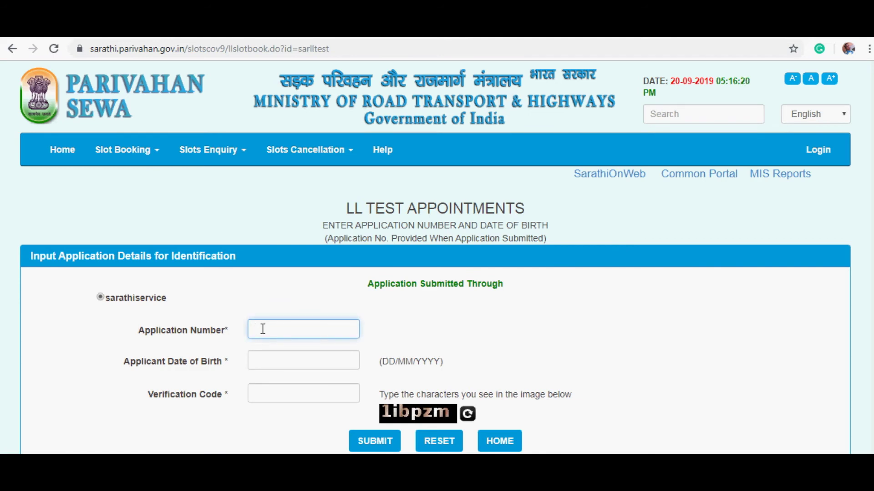
left_click(270, 362)
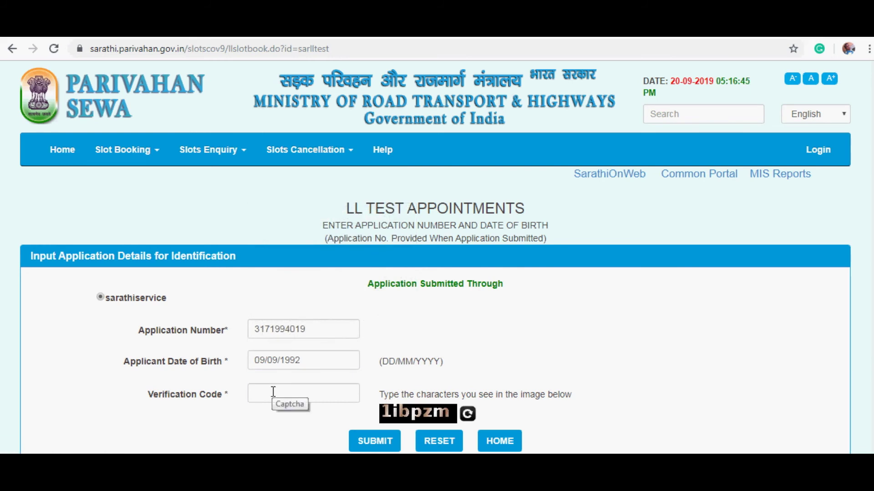
left_click(273, 392)
type("1ibpzm")
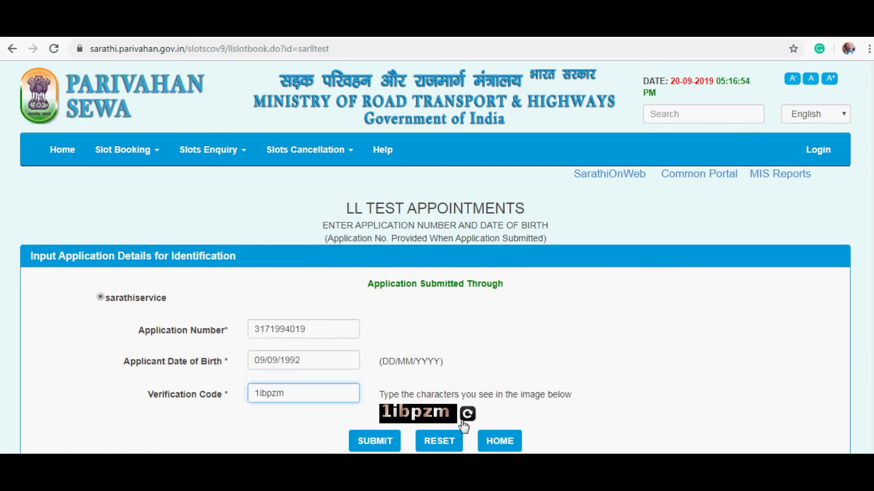
left_click(377, 440)
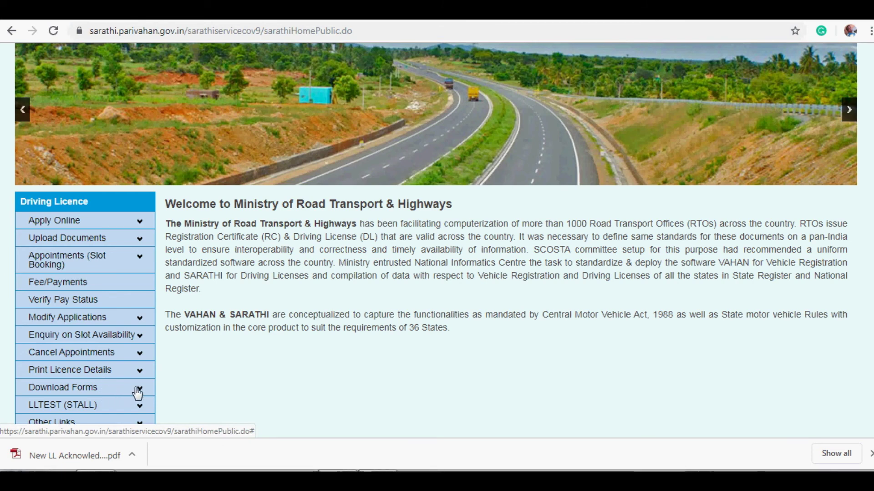
- Generate the Print Application Form using the application number and date of birth, and open Form.pdf
left_click(138, 391)
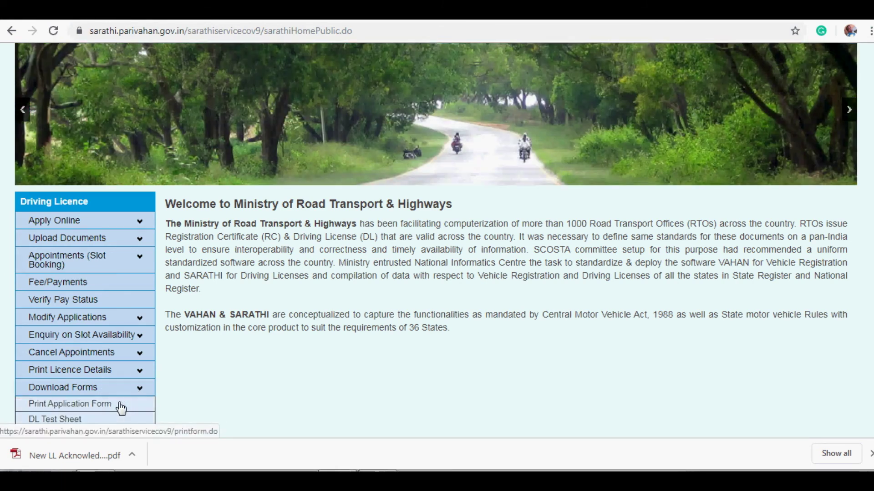
left_click(121, 406)
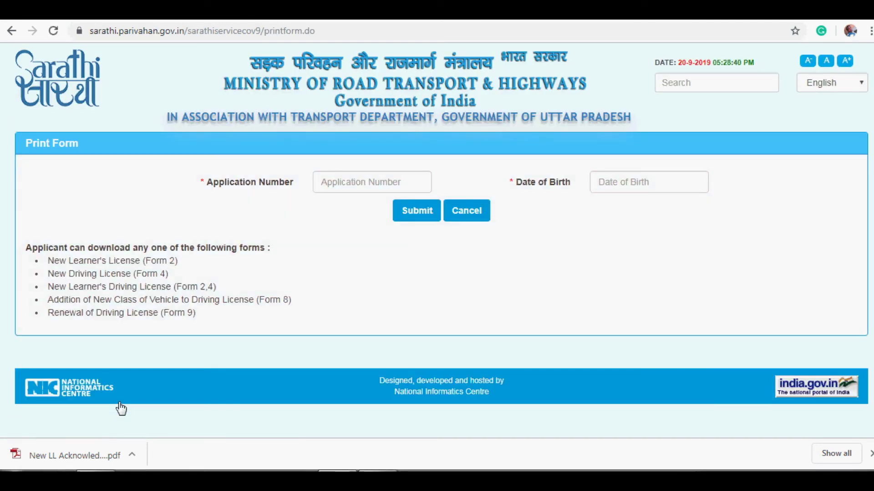
left_click(352, 186)
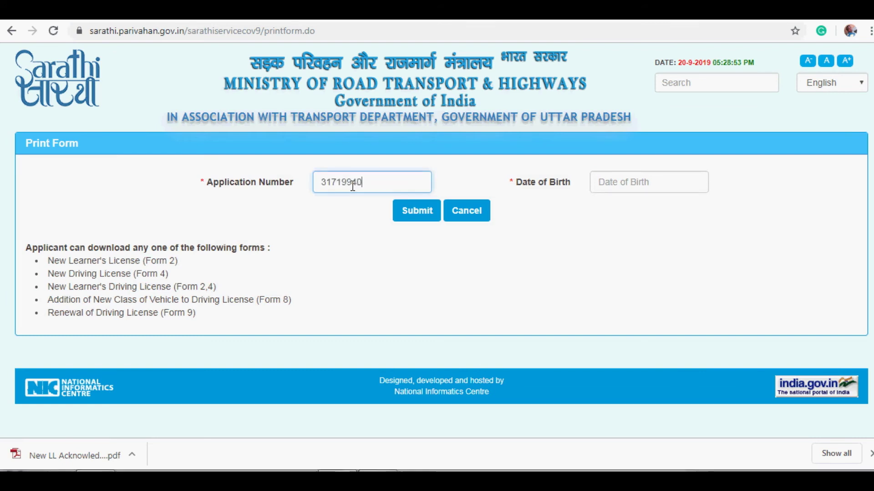
left_click(596, 184)
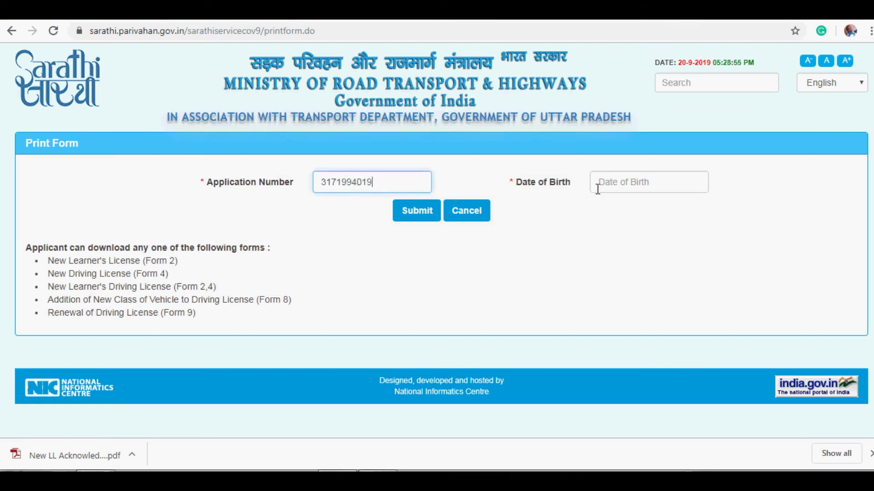
left_click(420, 211)
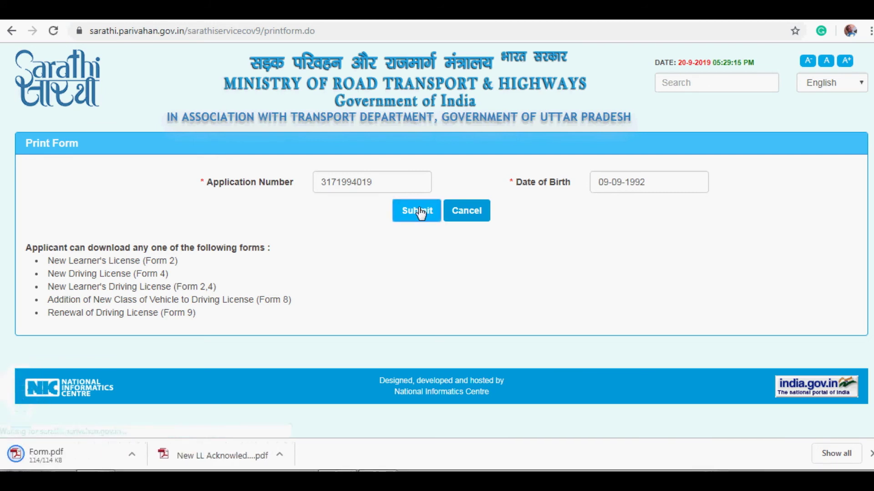
right_click(60, 457)
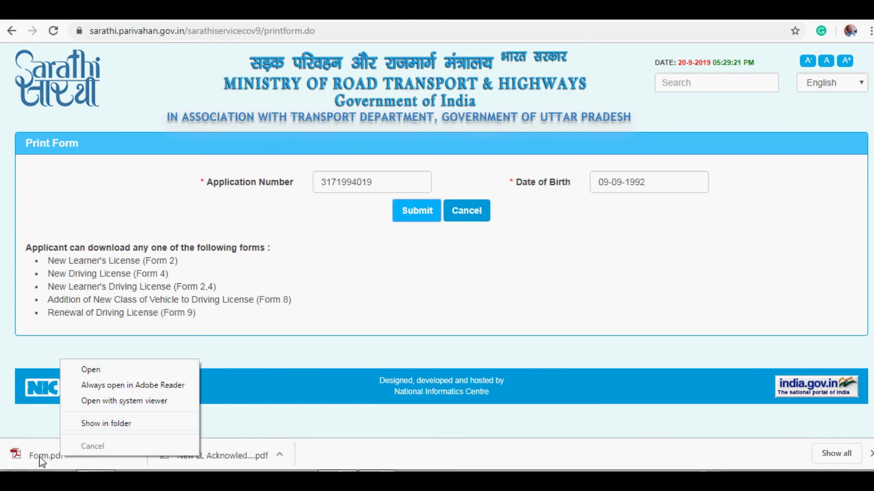
left_click(39, 457)
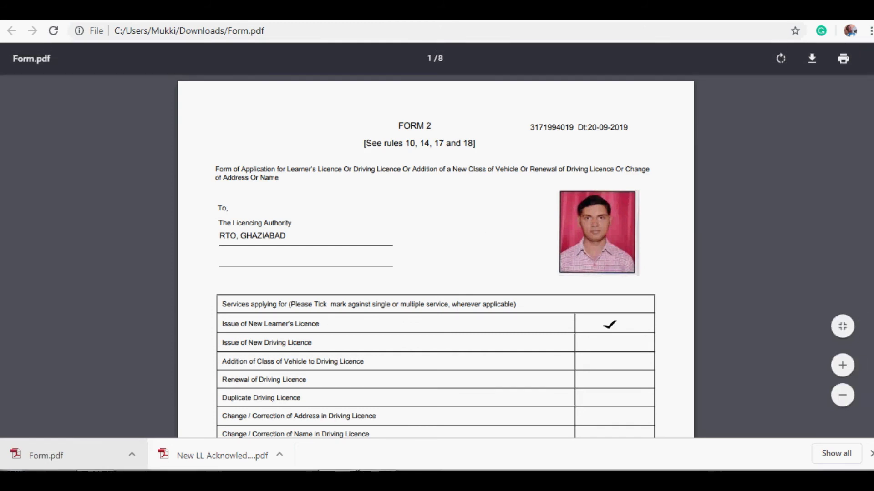
- Scroll through Form.pdf to page 8 and its medical certificate with the applicant's photo and signature
scroll(435, 255, "down", 1)
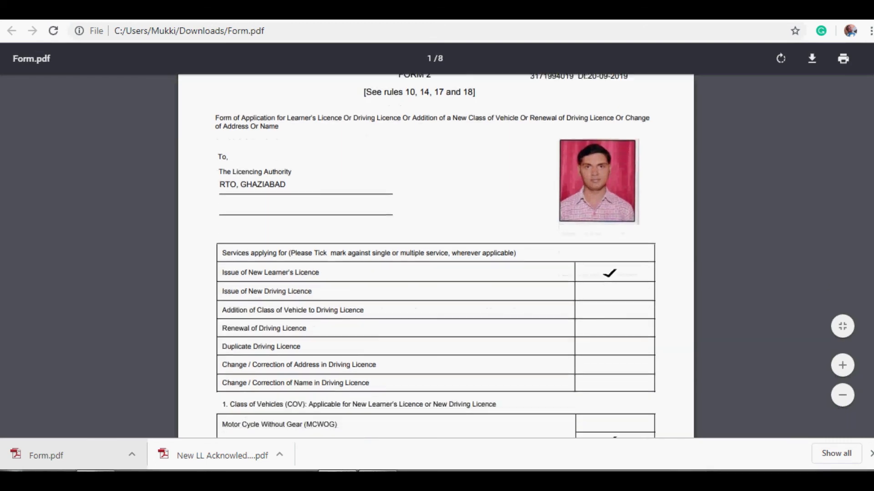
scroll(435, 255, "down", 2)
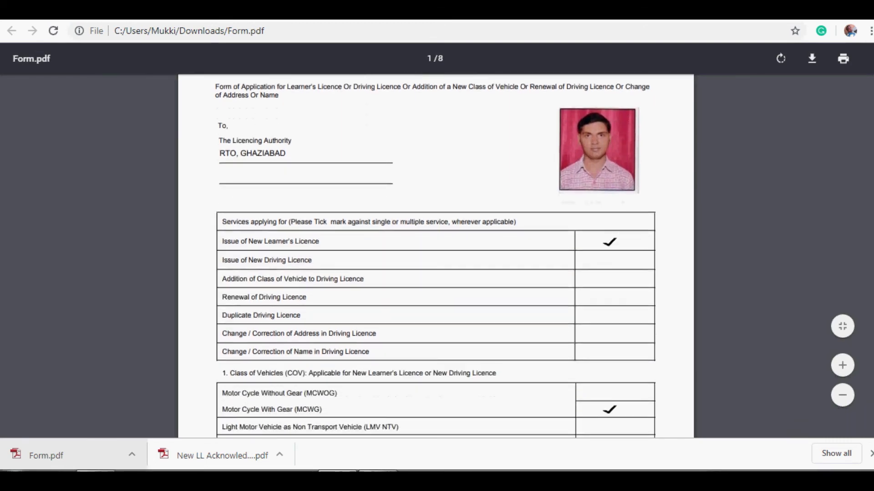
scroll(435, 254, "down", 15)
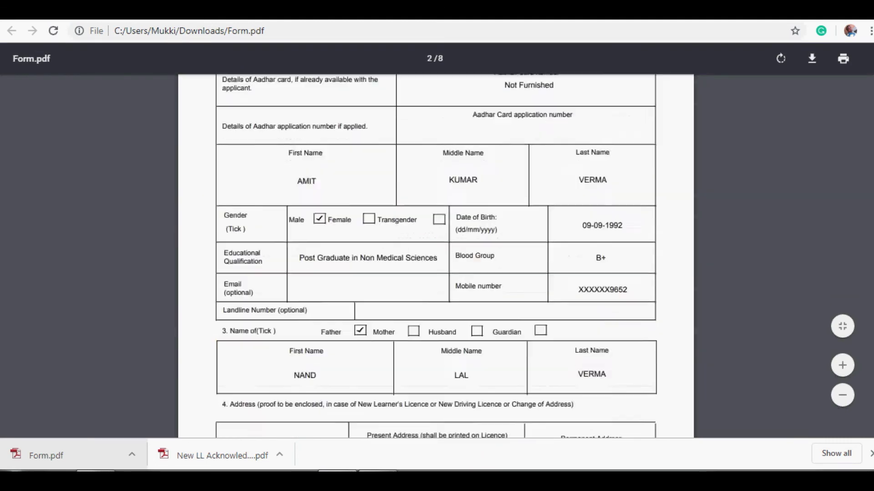
scroll(435, 255, "down", 6)
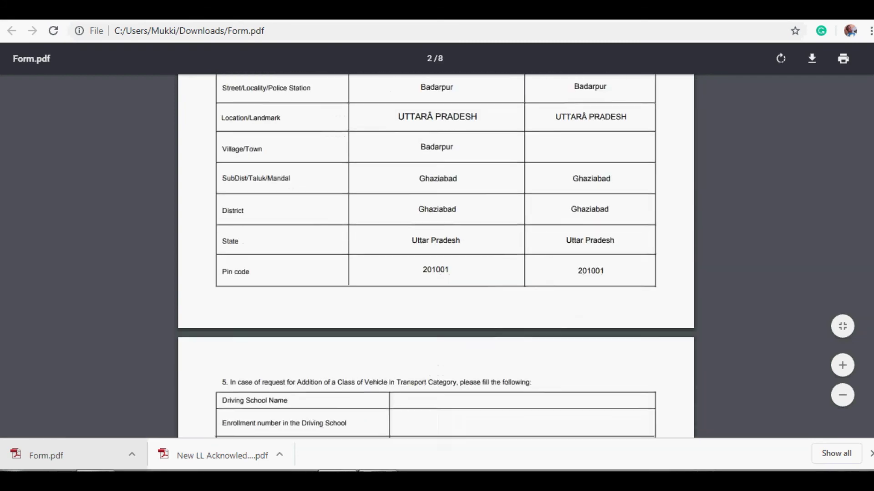
scroll(435, 254, "down", 10)
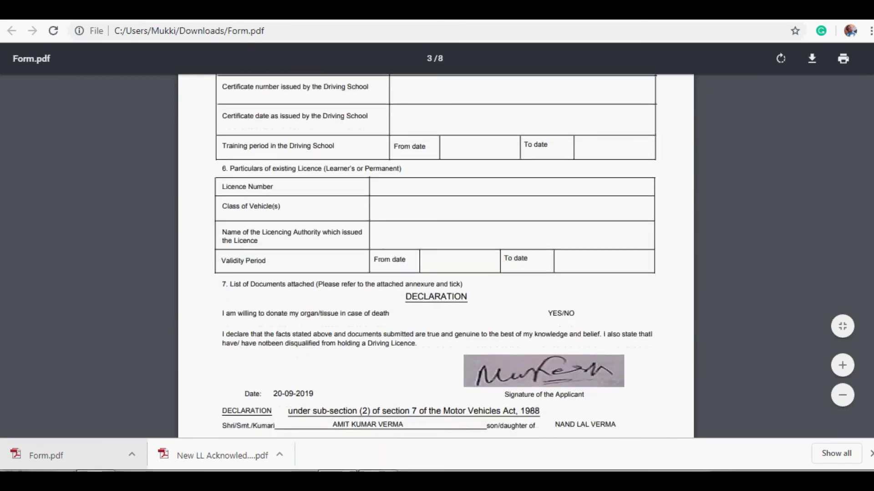
scroll(436, 255, "down", 20)
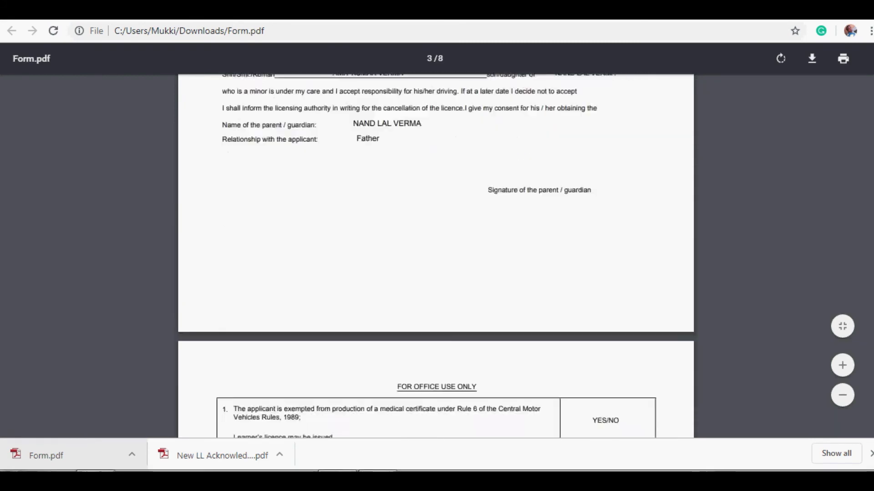
scroll(436, 255, "down", 8)
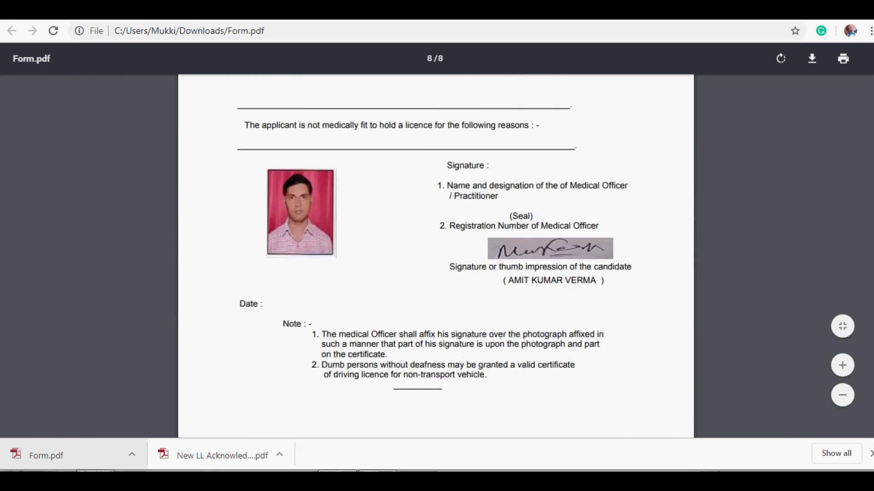